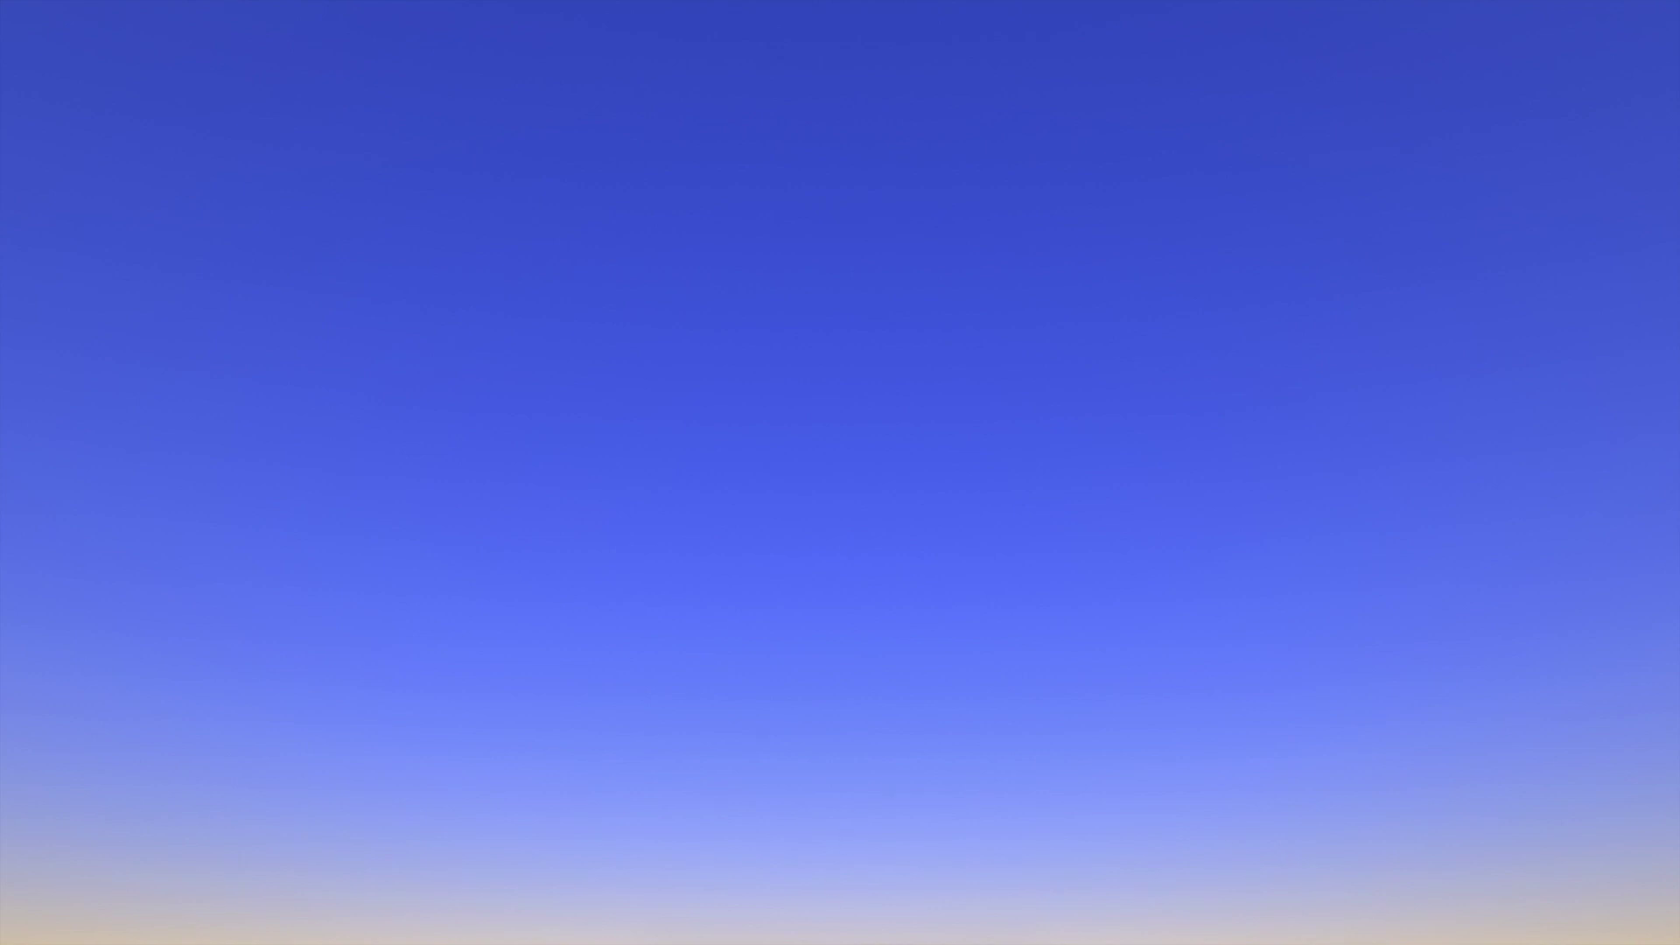
# Download the Python 3.8.5 macOS installer from python.org's Mac OS X downloads page in Chrome.
pyautogui.click(777, 930)
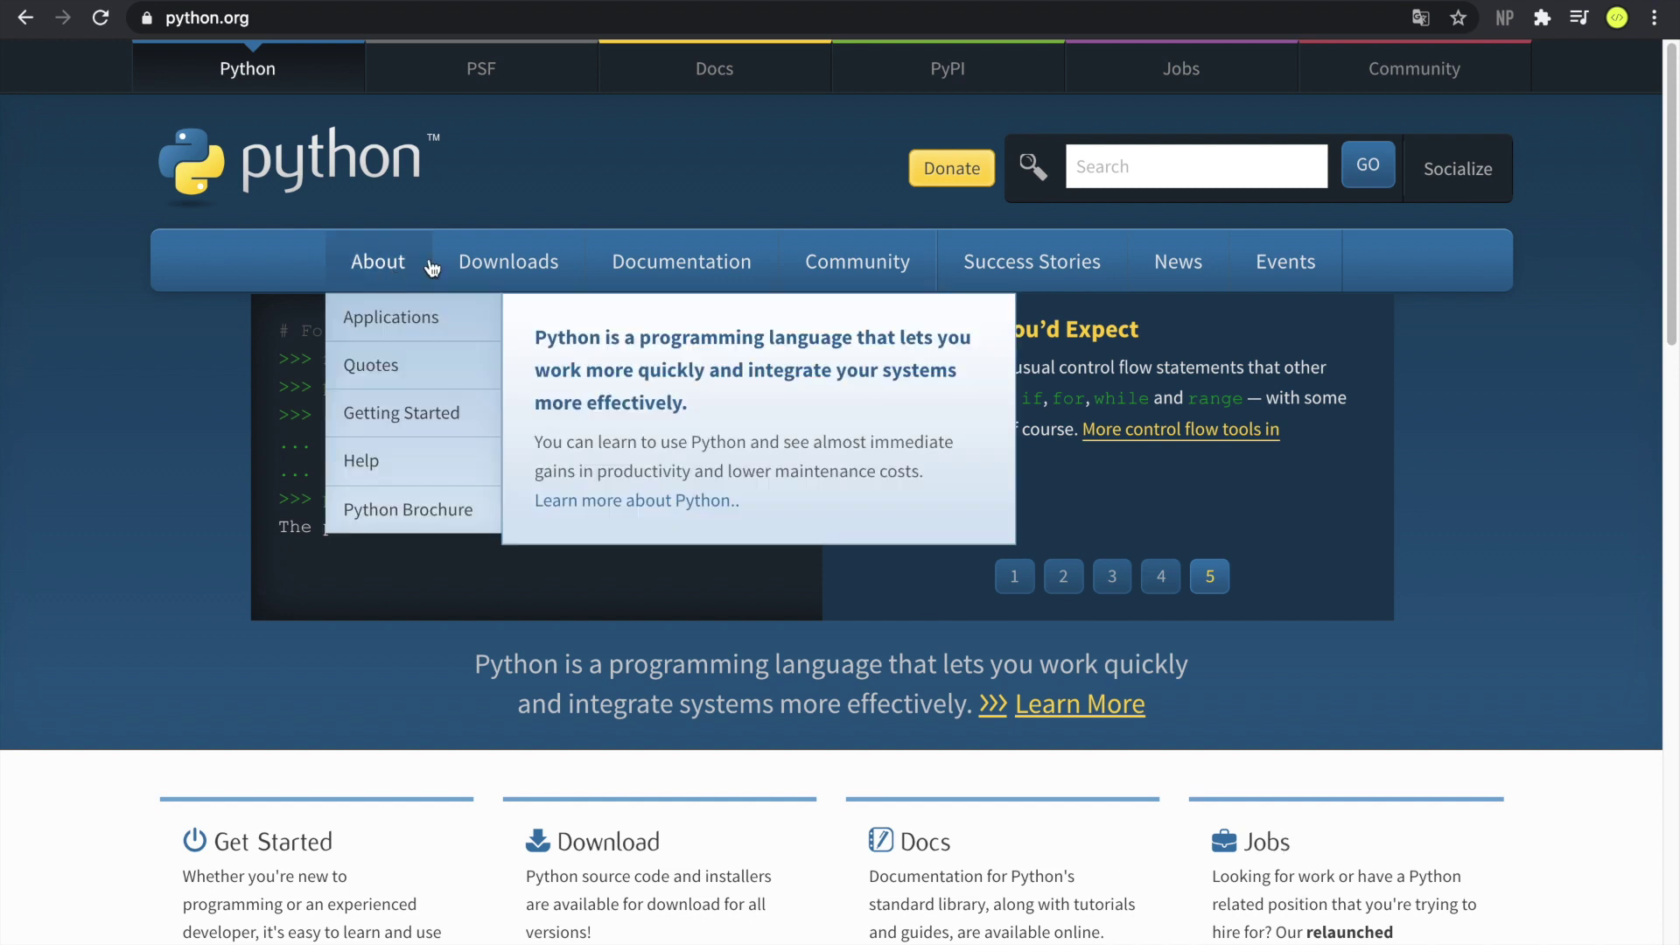
pyautogui.moveTo(543, 262)
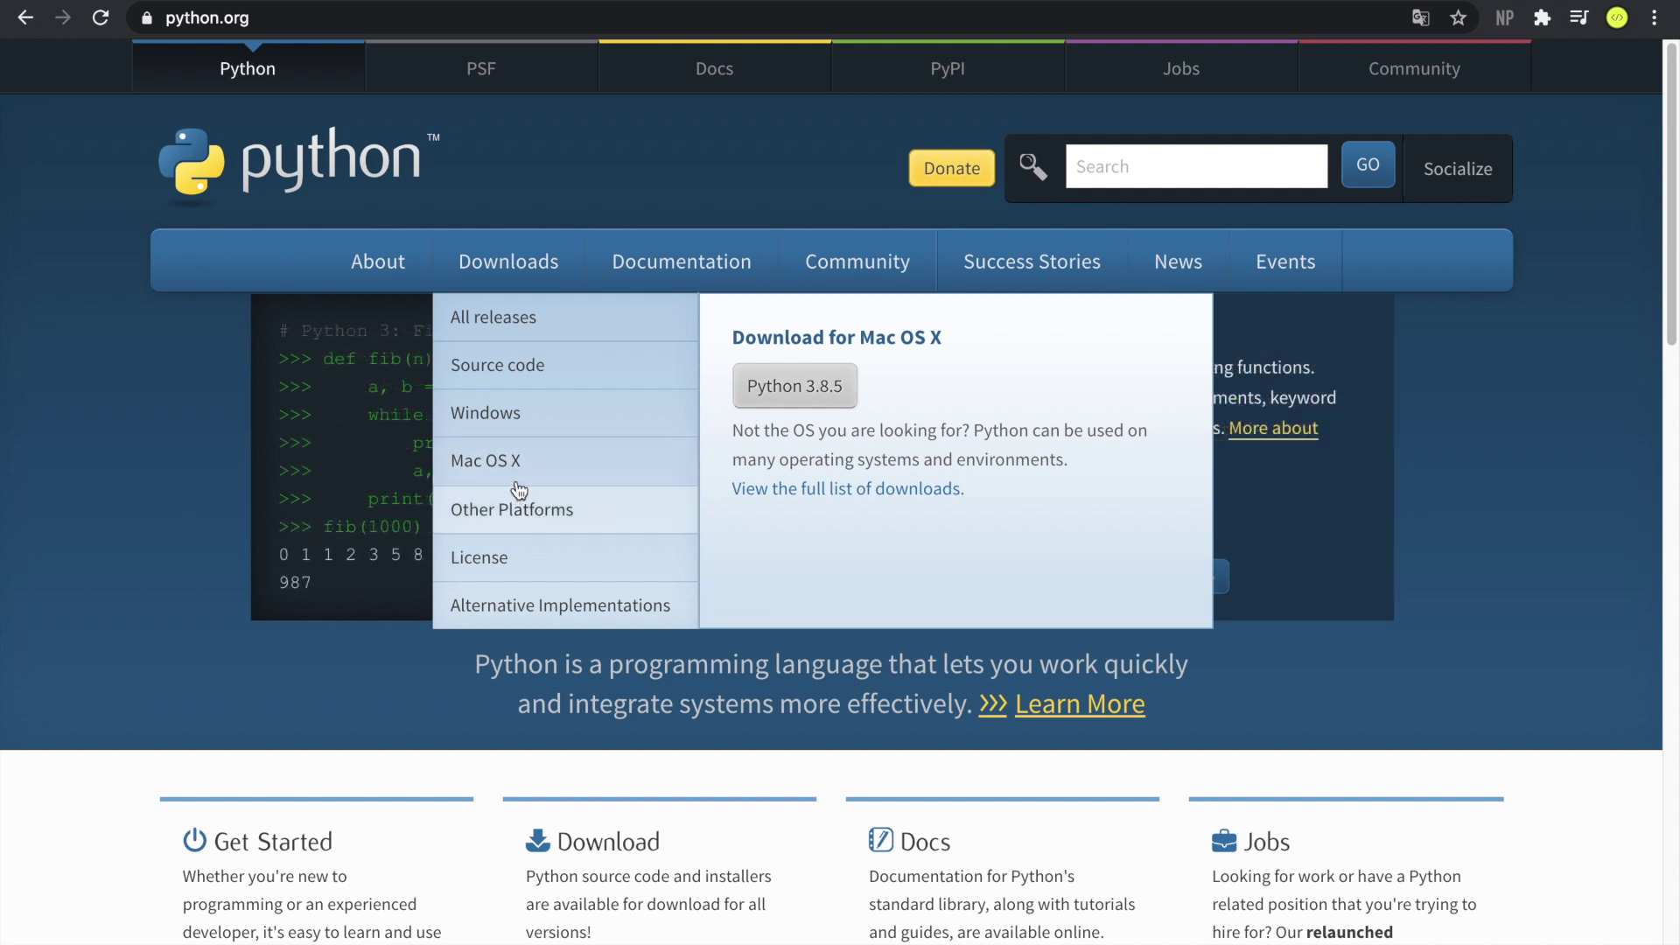
pyautogui.click(552, 477)
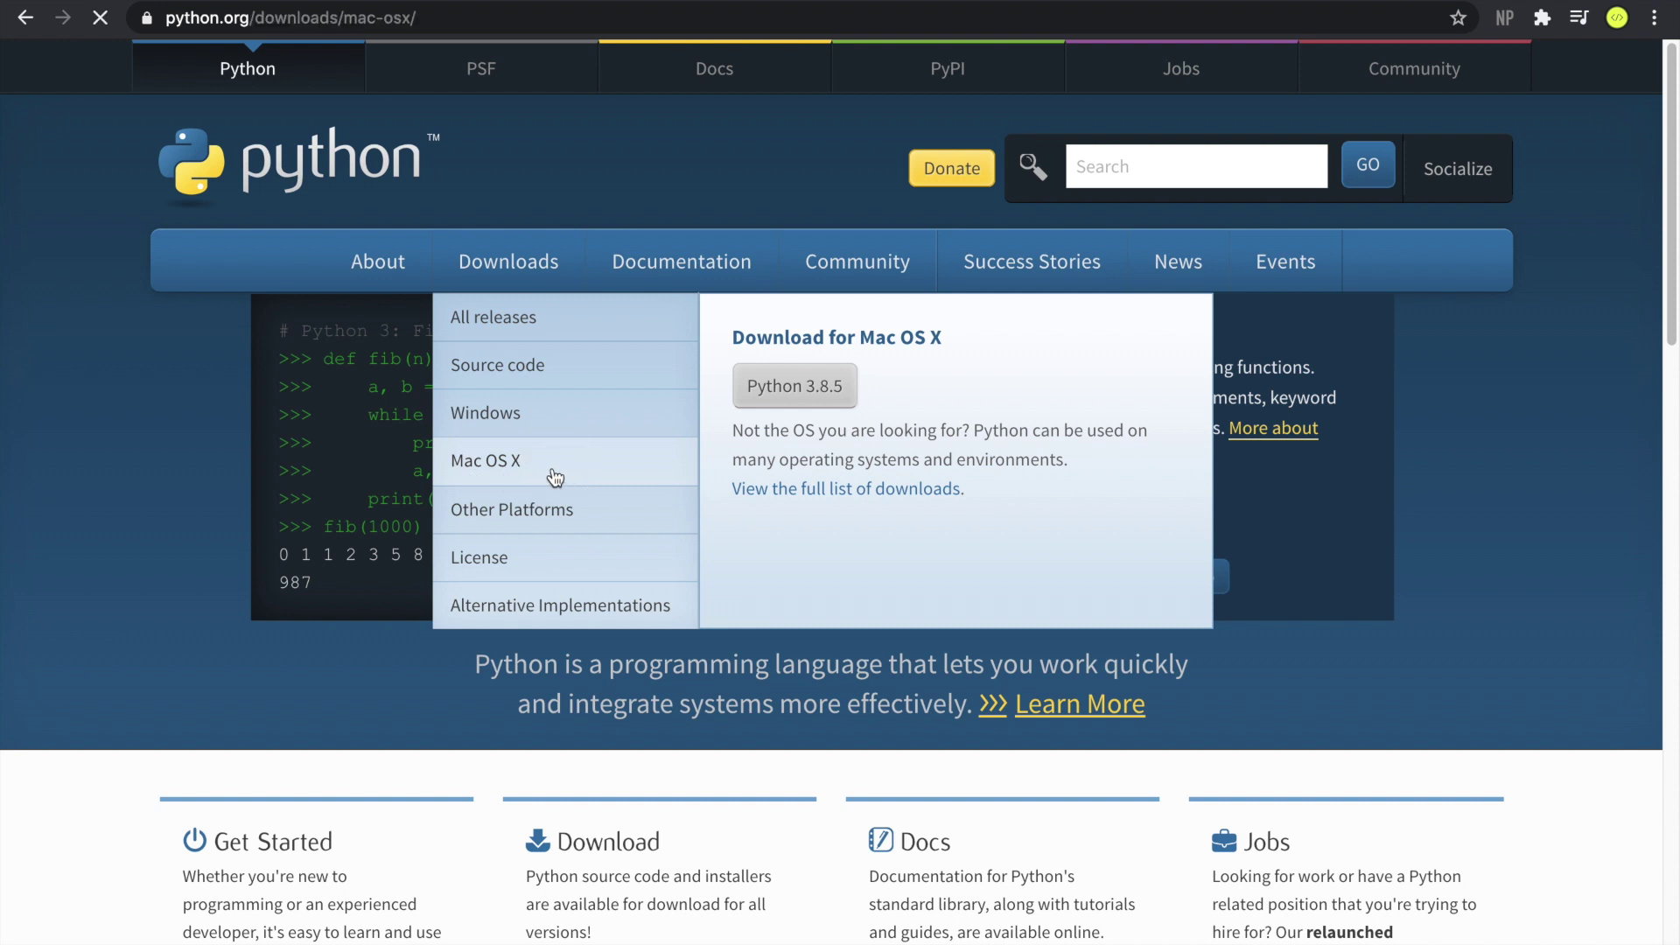
pyautogui.scroll(-5, 610, 534)
pyautogui.scroll(-20, 609, 530)
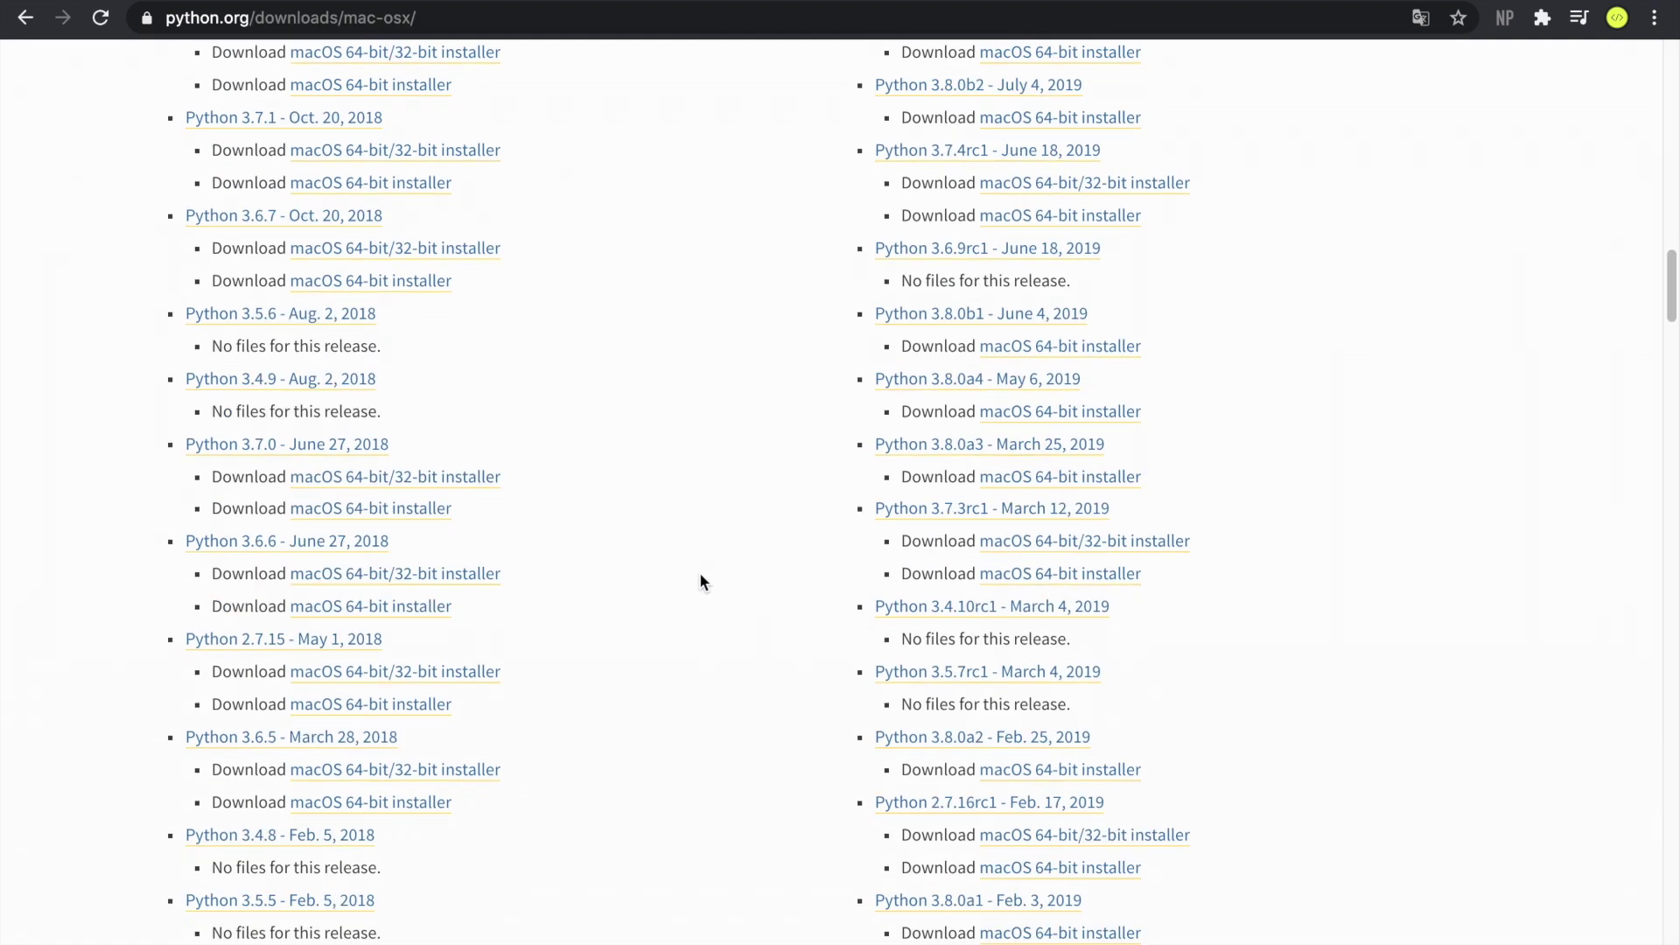
pyautogui.scroll(-5, 695, 615)
pyautogui.scroll(20, 695, 616)
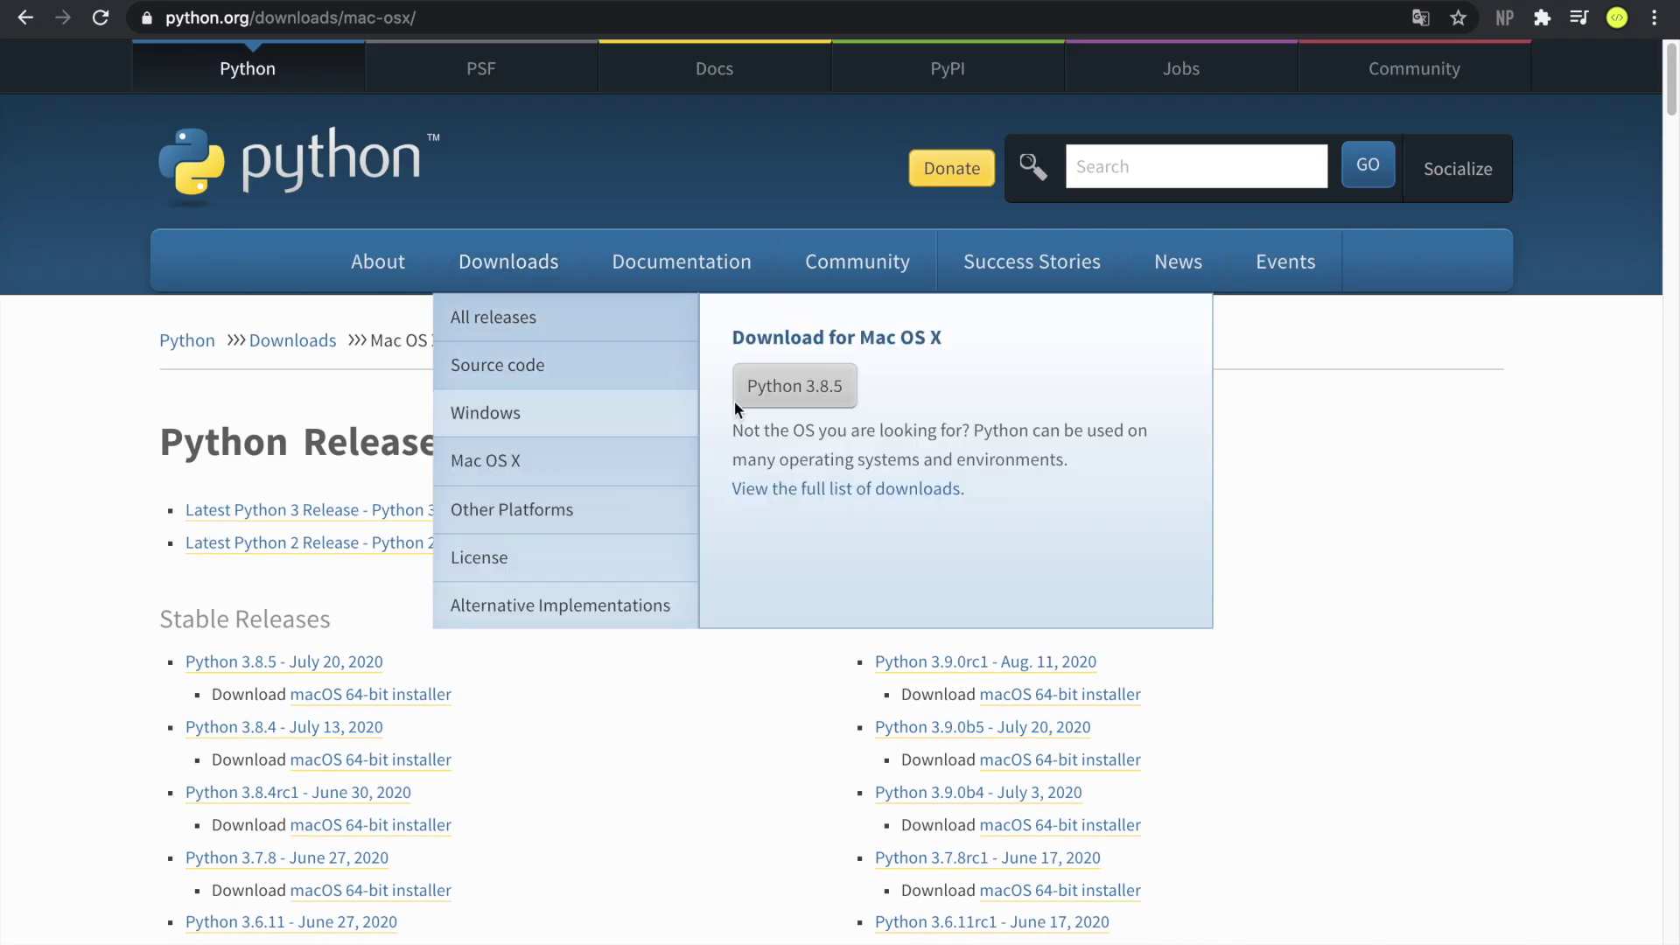
pyautogui.click(817, 391)
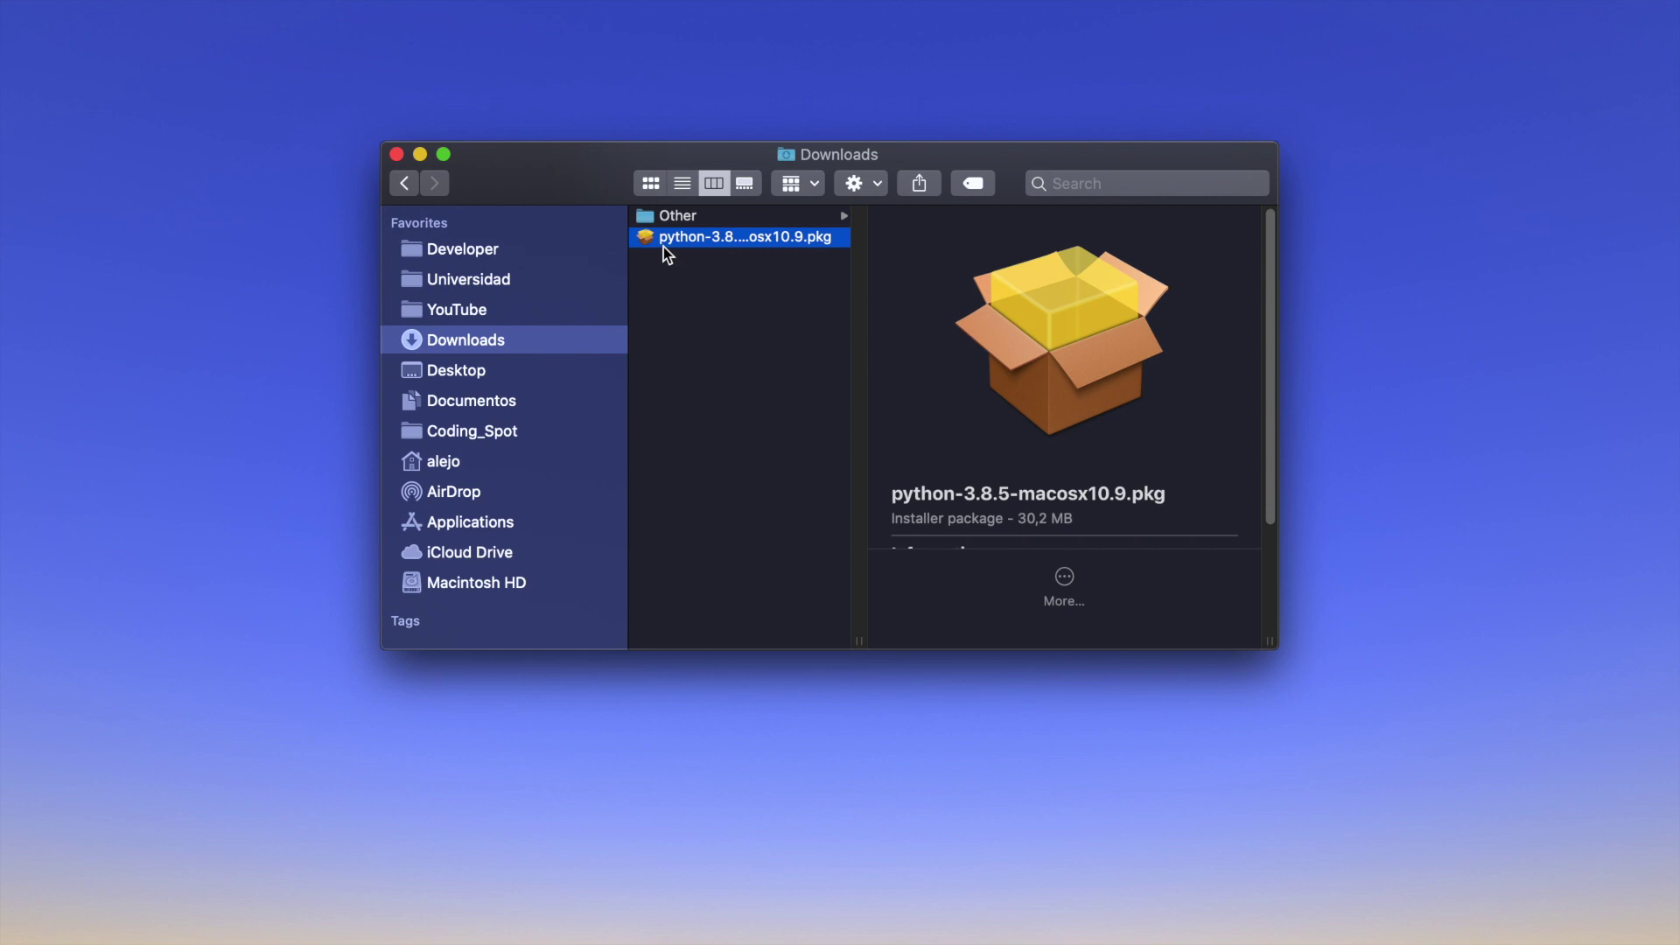
# Launch python-3.8.5-macosx10.9.pkg, continue past Introduction, Read Me and License, and agree to the license.
pyautogui.doubleClick(739, 241)
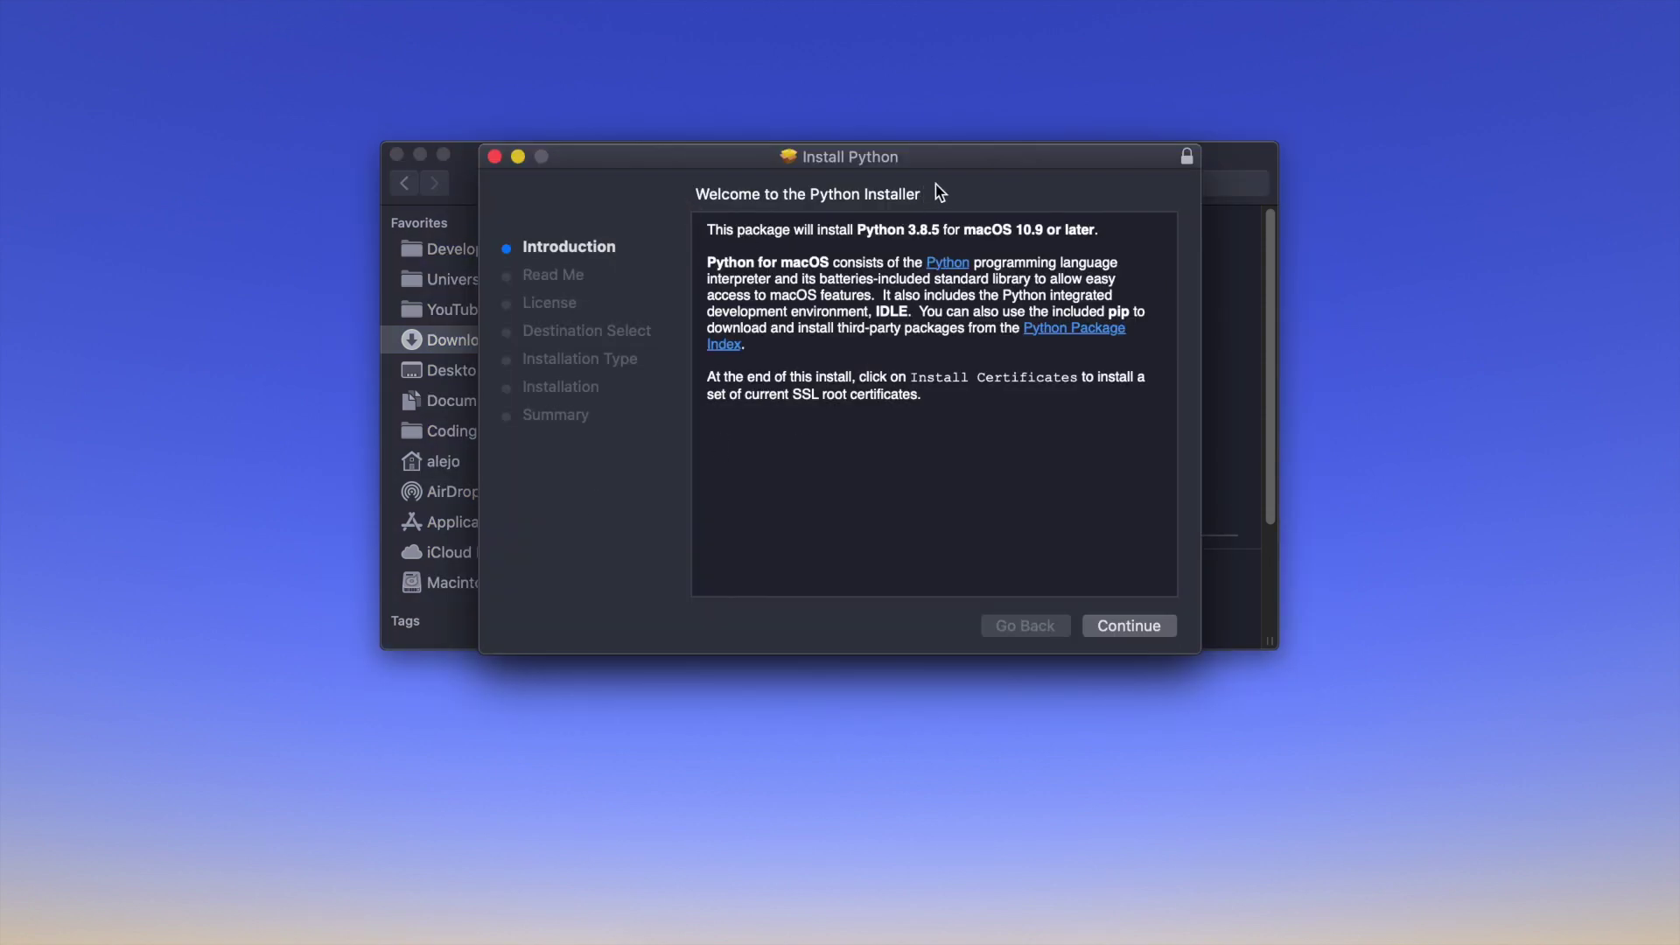
pyautogui.moveTo(967, 155); pyautogui.dragTo(970, 156)
pyautogui.click(1118, 628)
pyautogui.click(1122, 625)
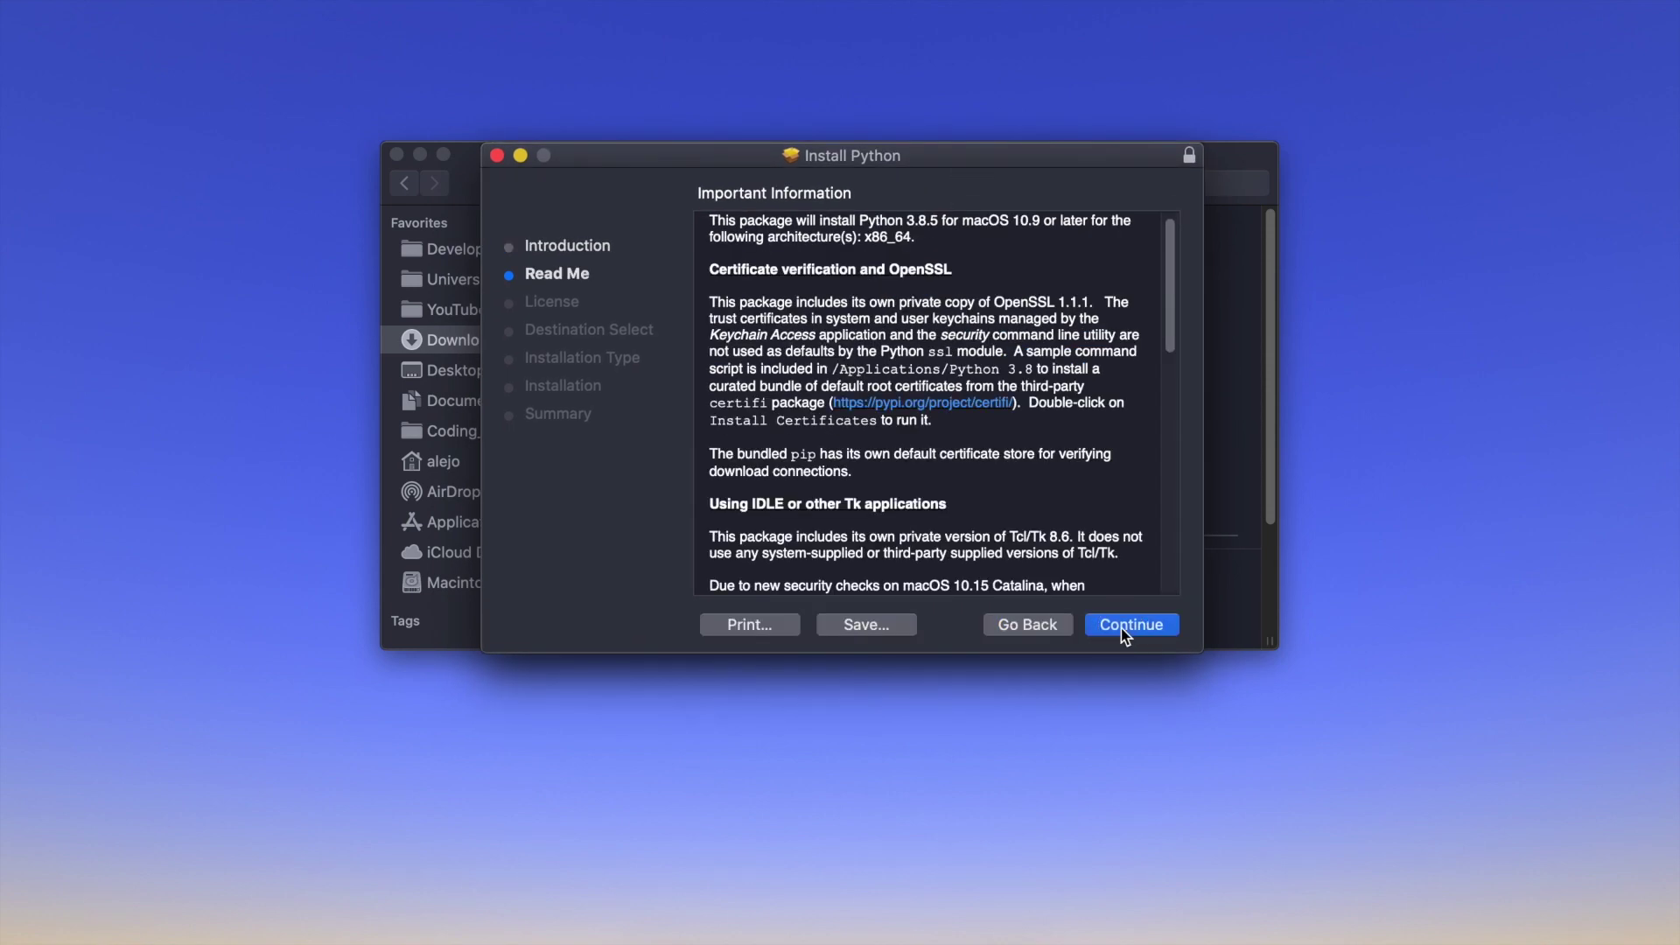
pyautogui.click(1121, 625)
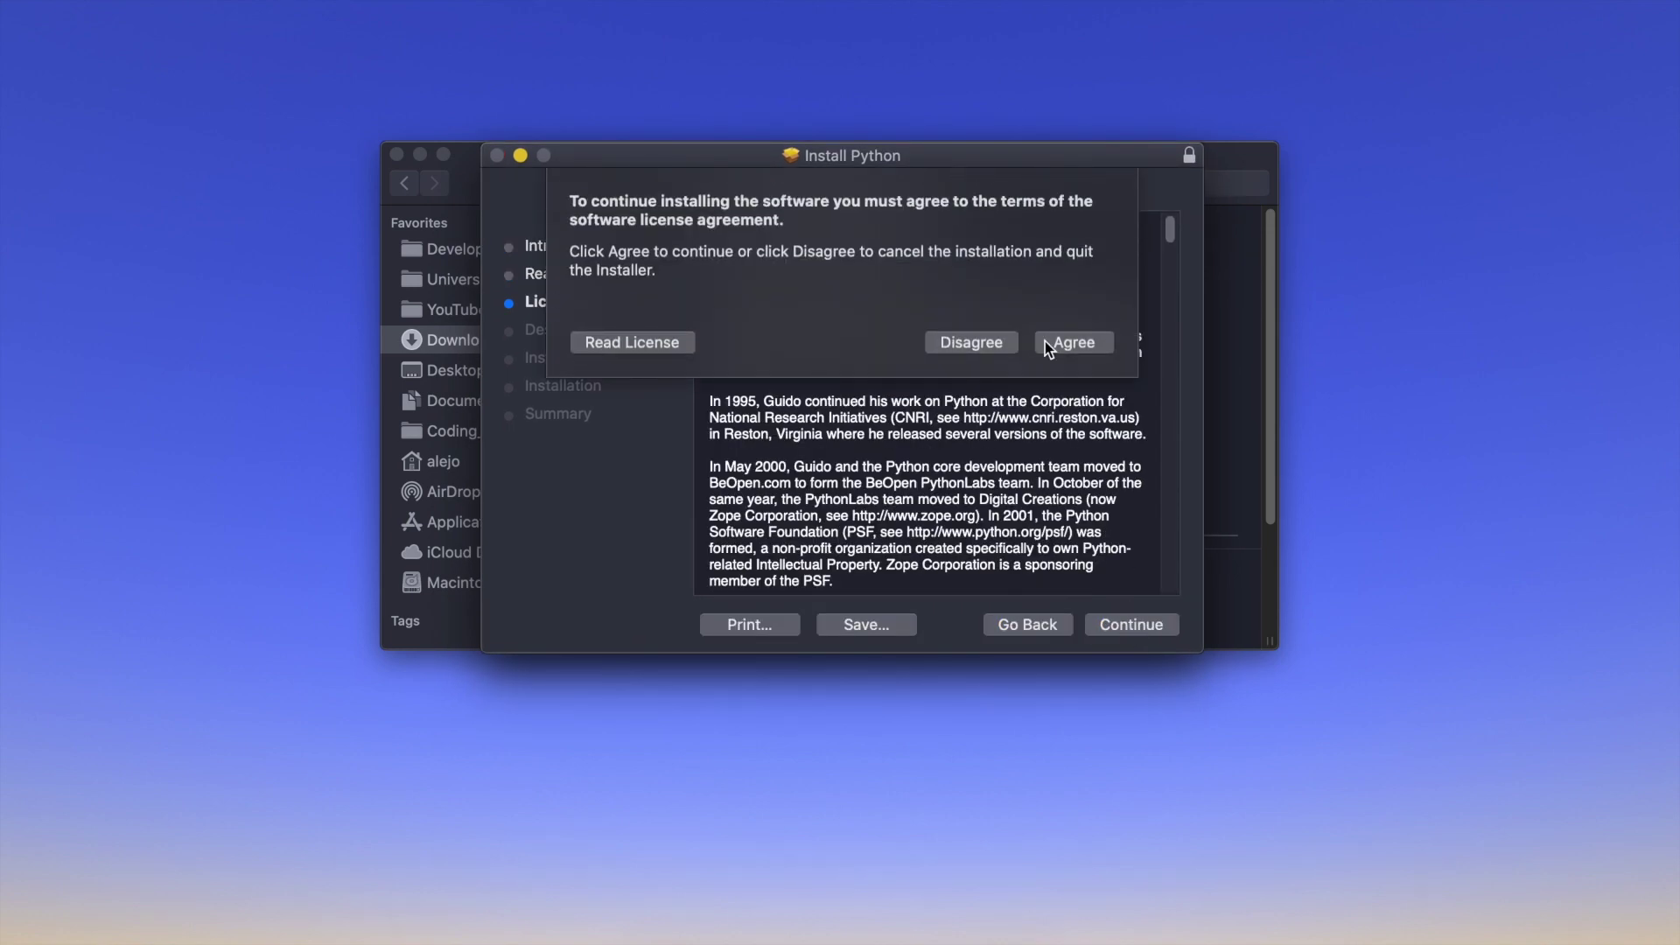
pyautogui.click(1076, 345)
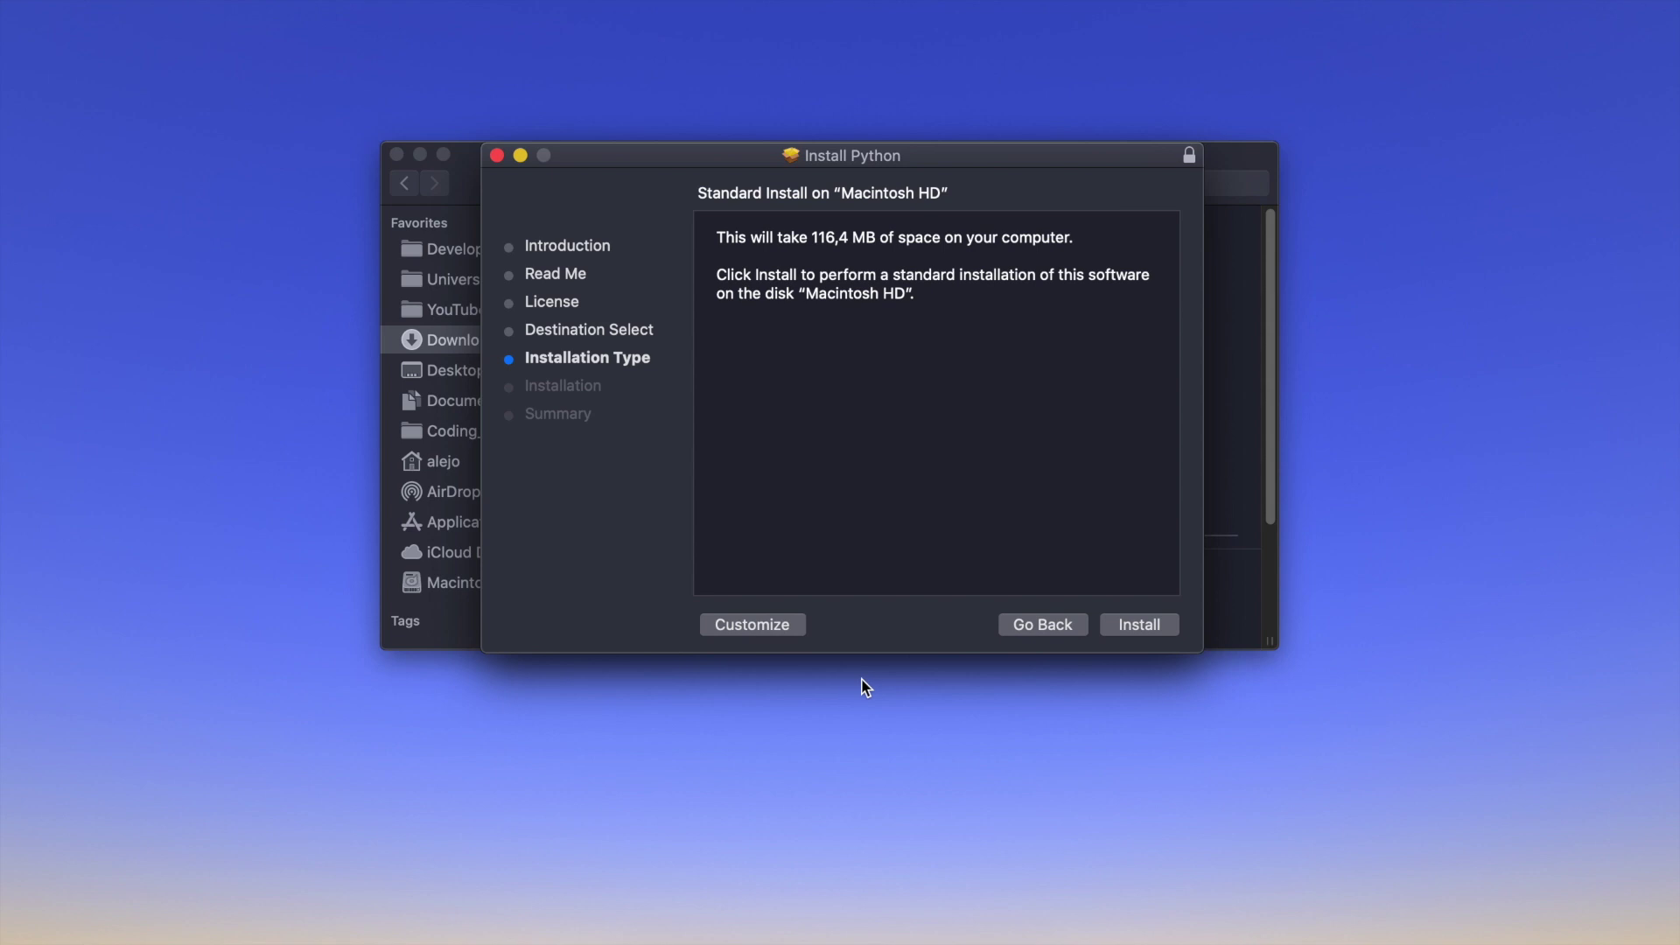
pyautogui.click(758, 629)
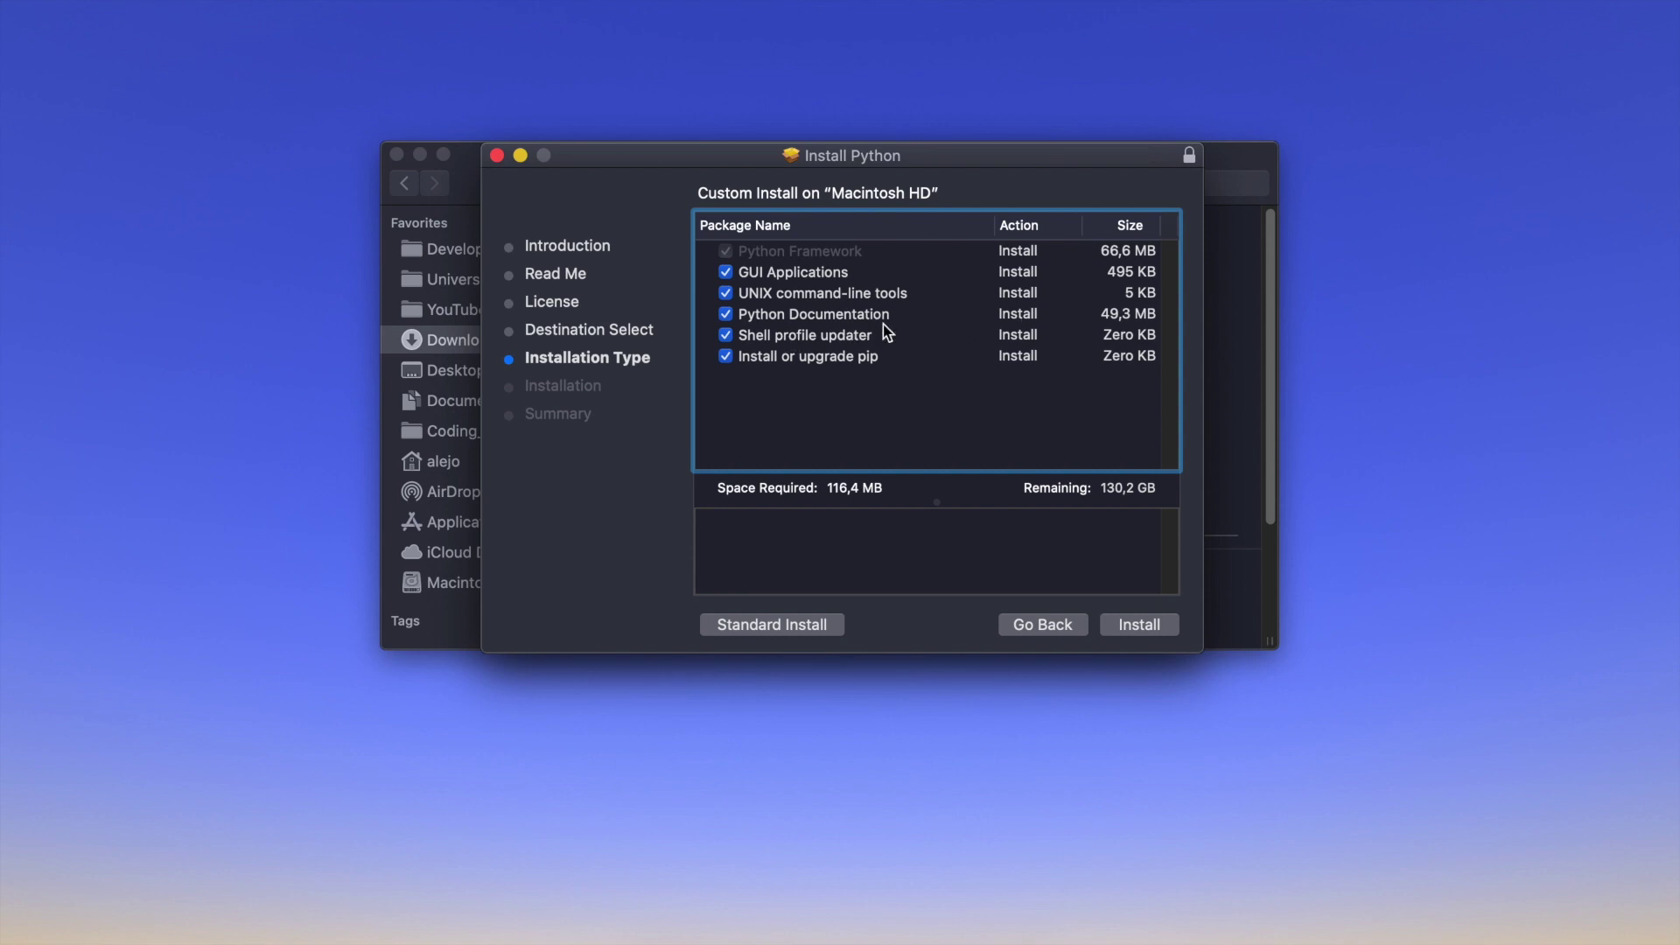
# Install Python 3.8.5 without the Python Documentation package, then close the finished installer.
pyautogui.click(727, 315)
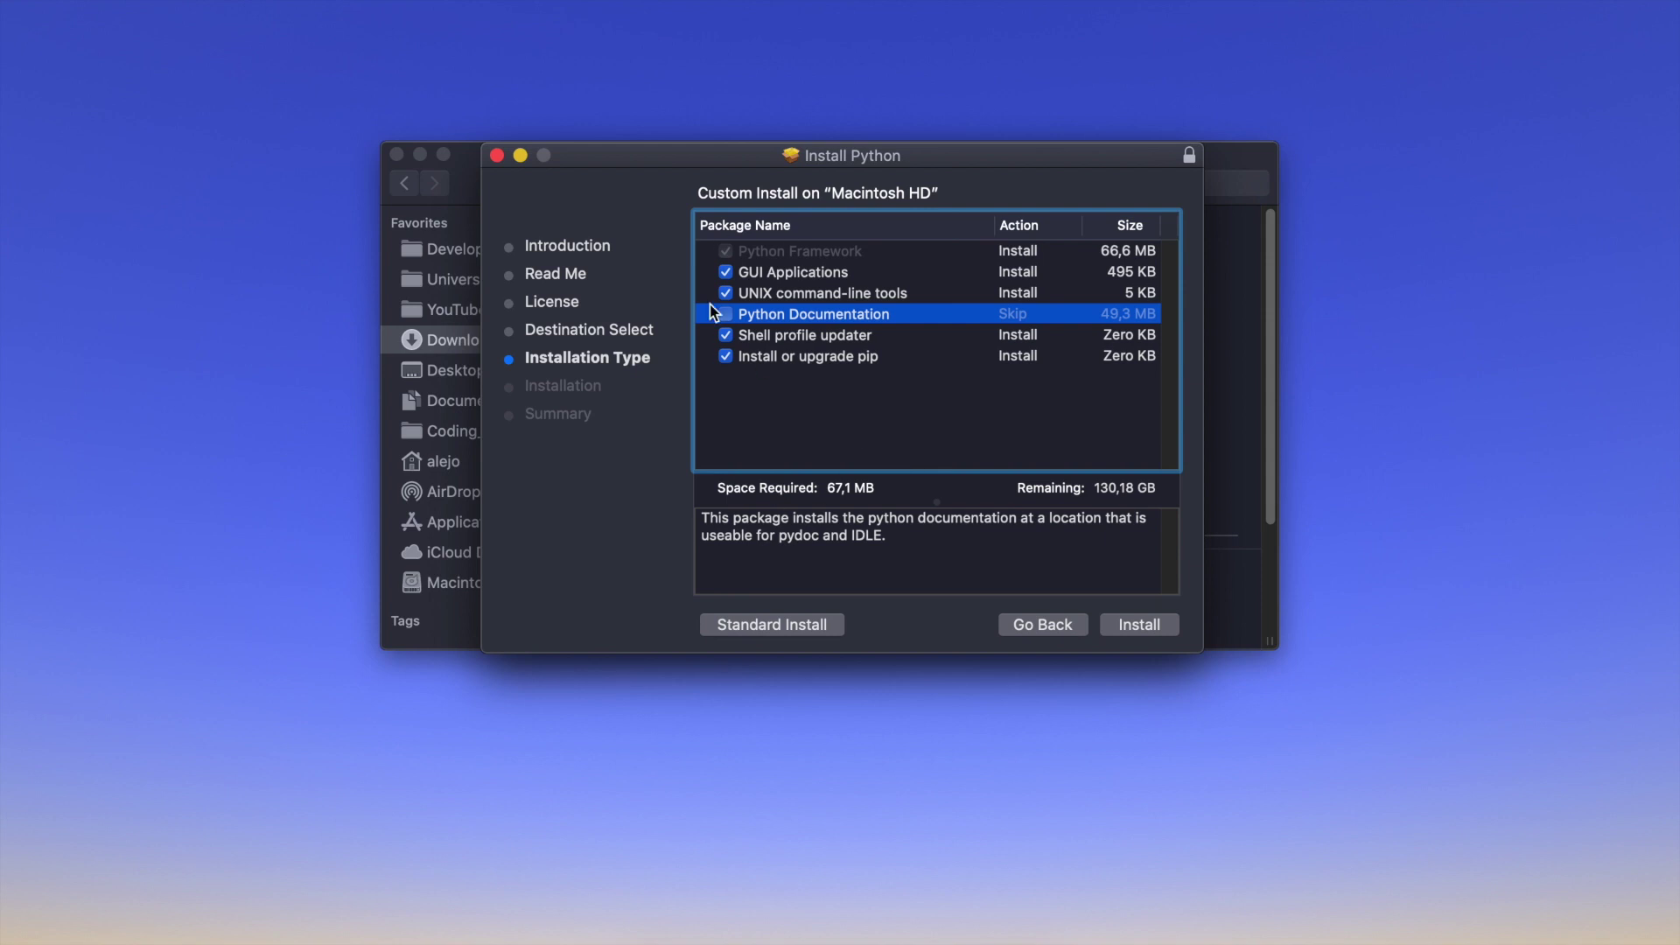
pyautogui.click(1130, 627)
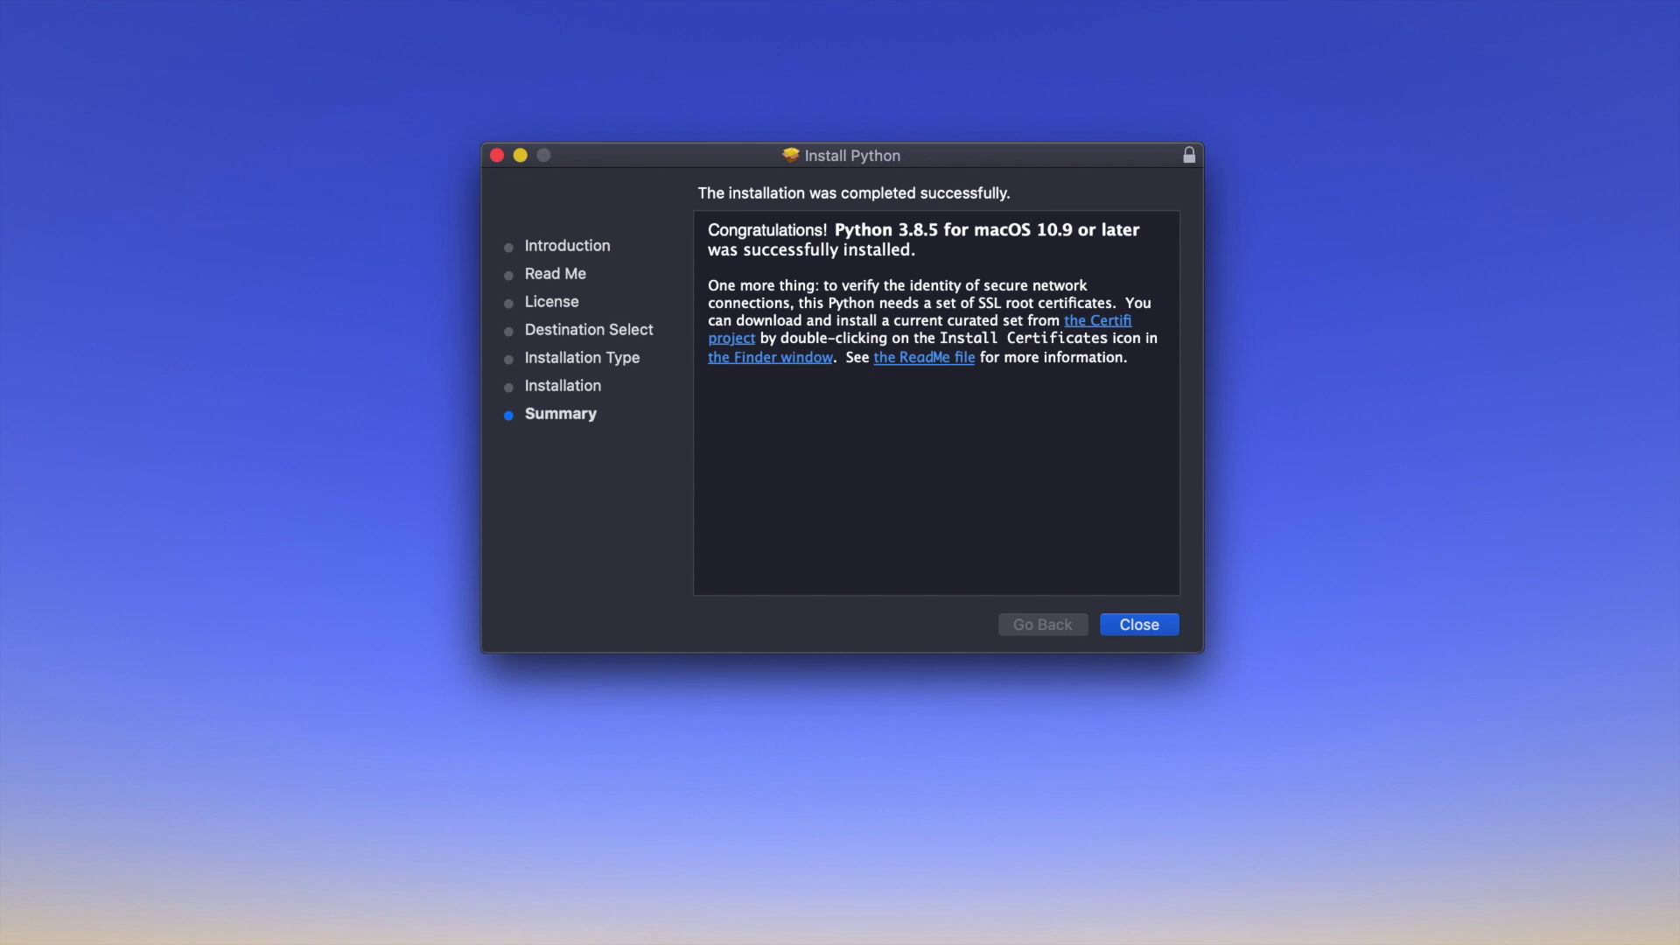
pyautogui.click(520, 155)
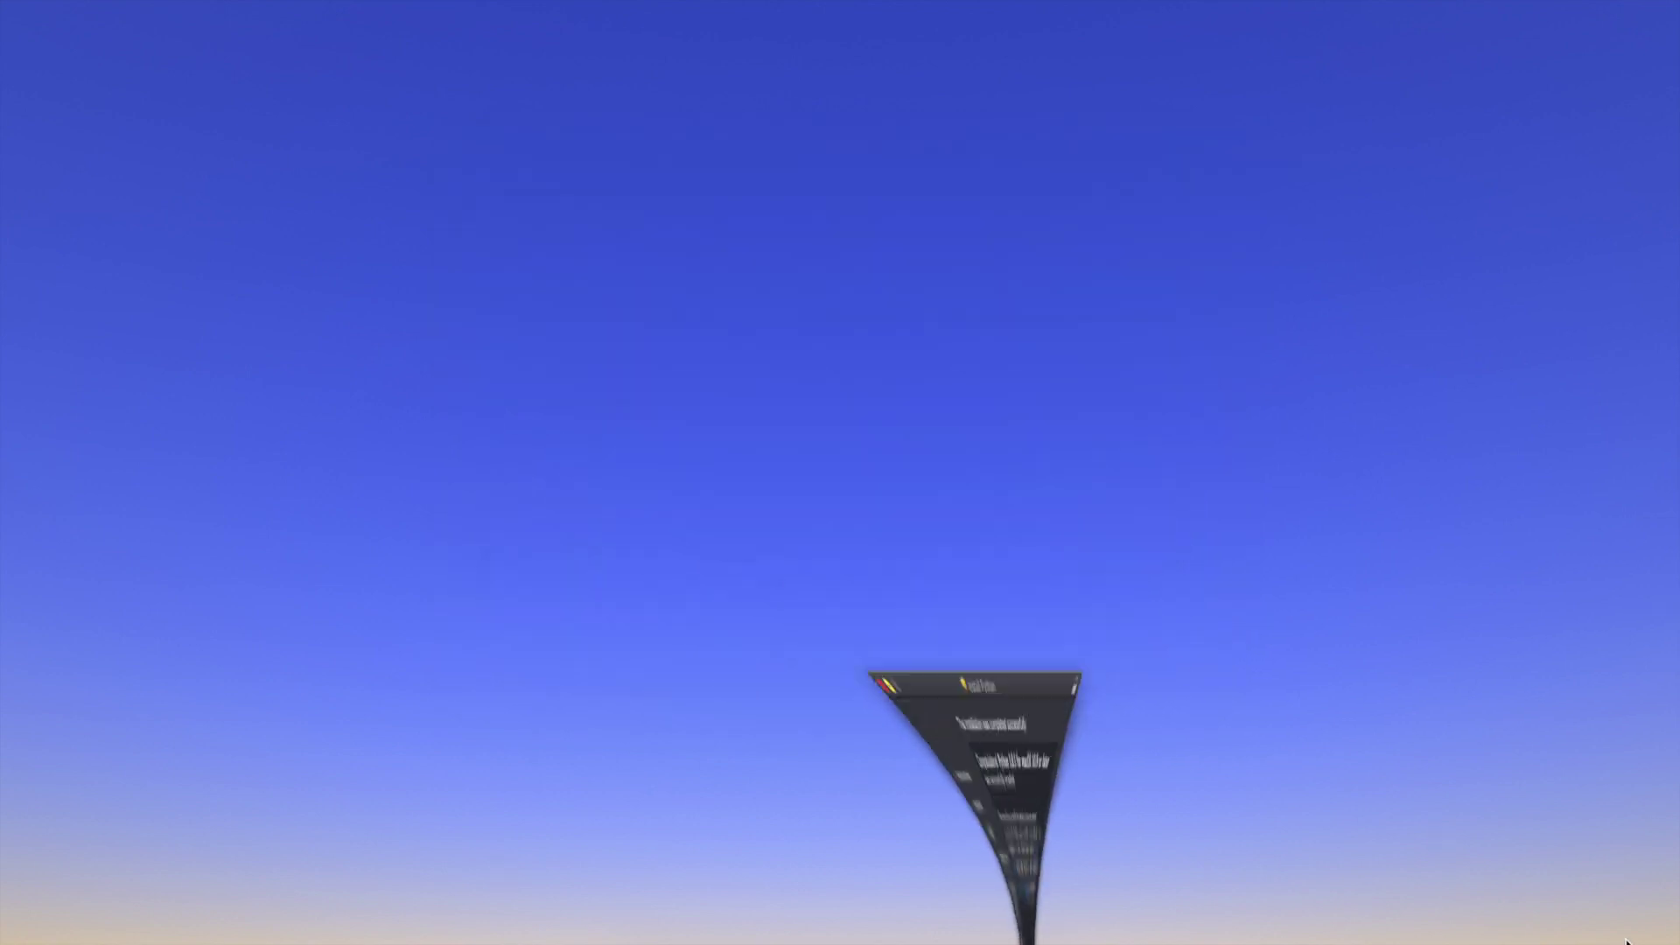
# Launch Terminal through Spotlight search.
pyautogui.press('super+space')
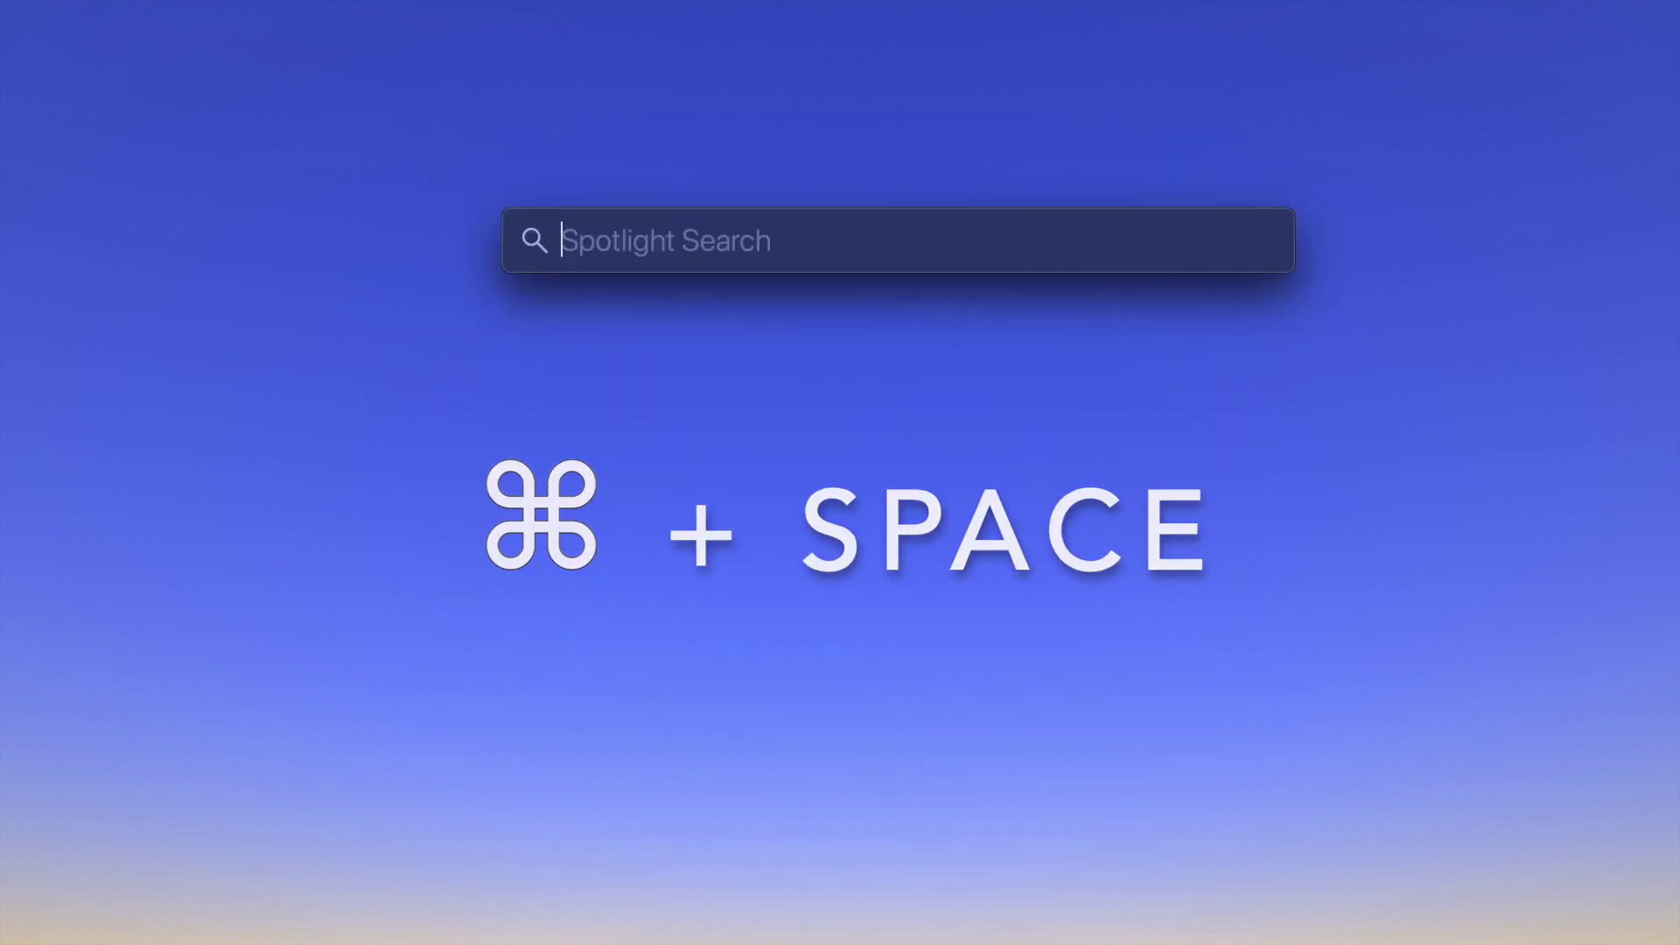
pyautogui.write('terminal')
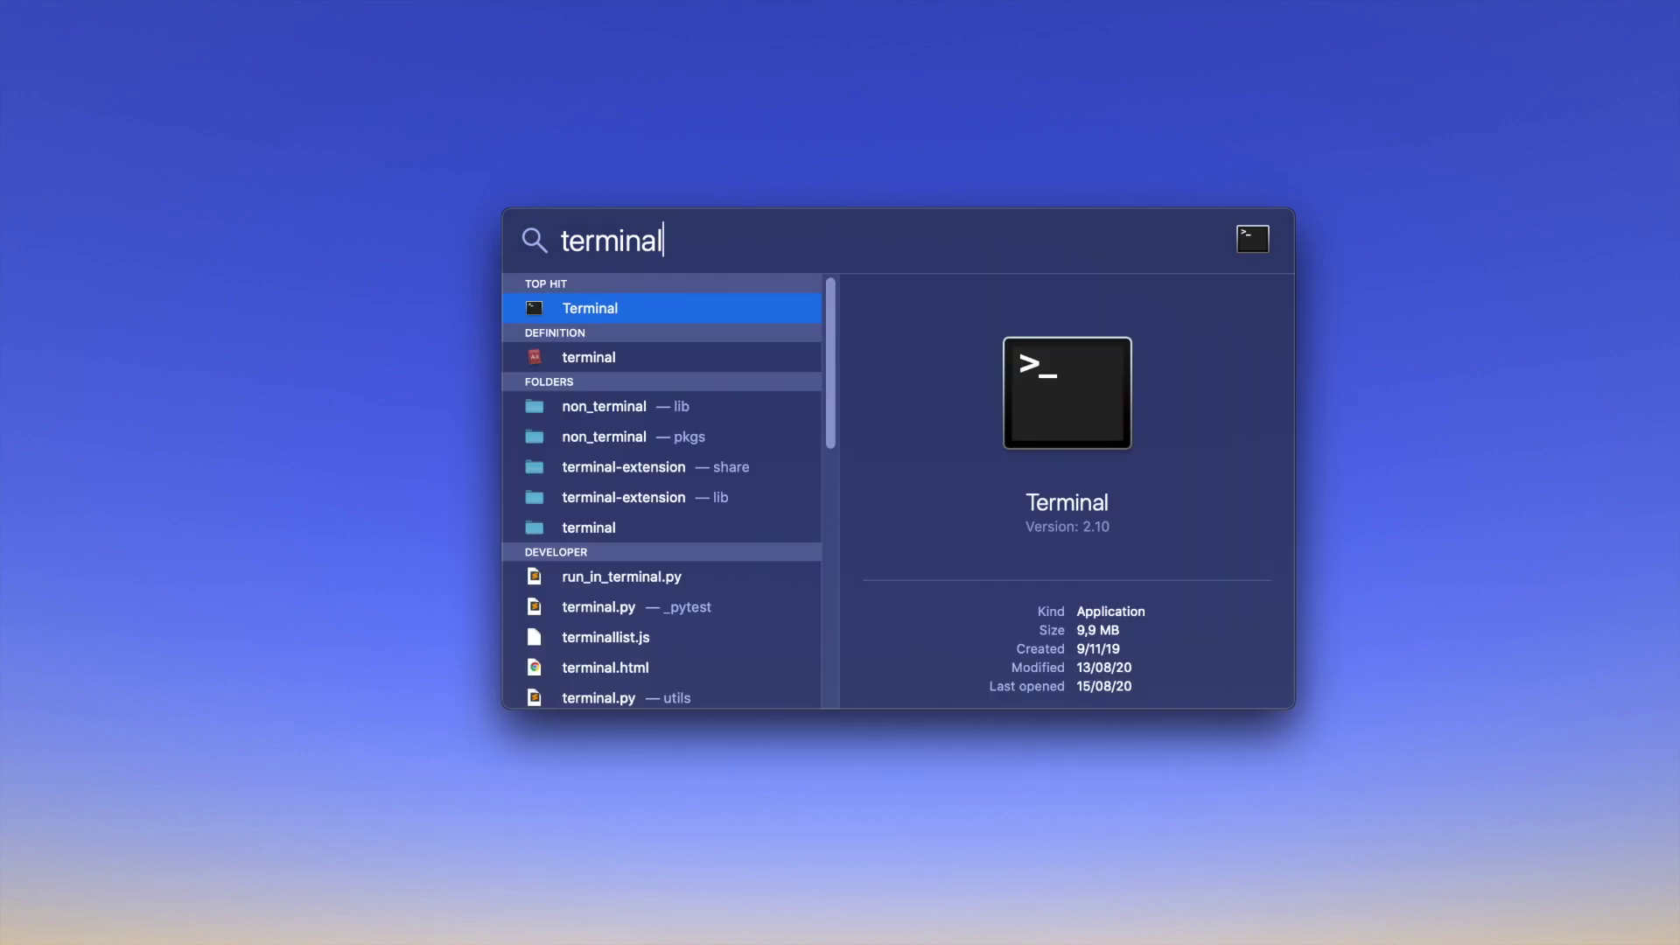
pyautogui.press('Return')
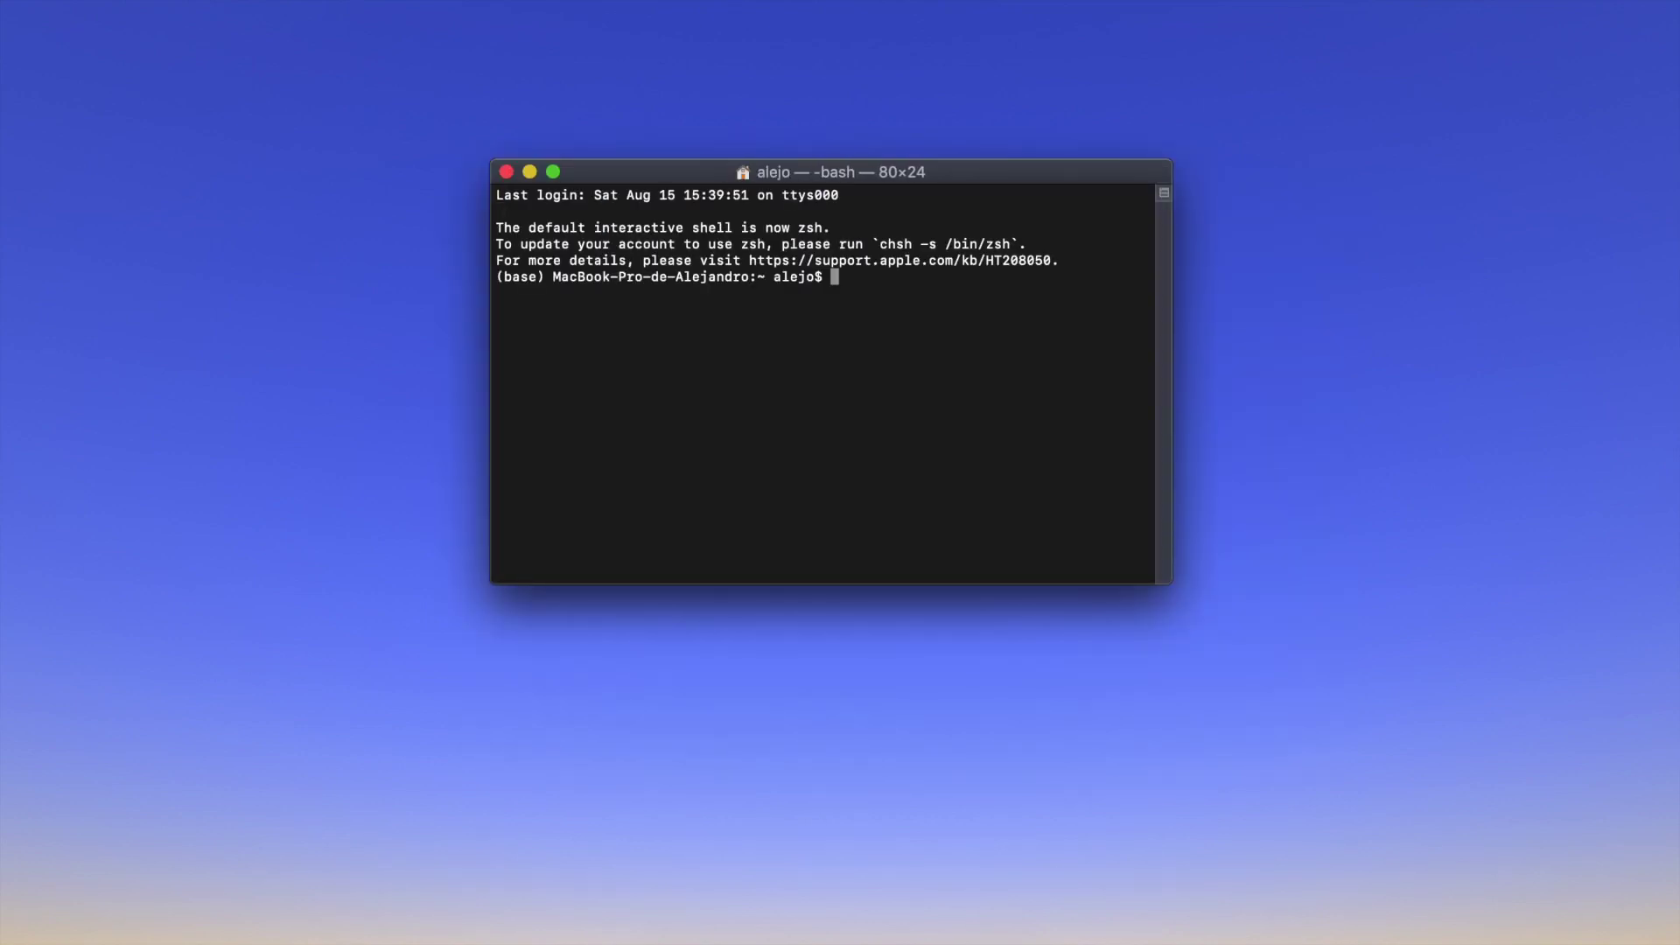
# Run python3 -V and confirm it reports Python 3.8.5.
pyautogui.write('python3 -V')
pyautogui.press('Return')
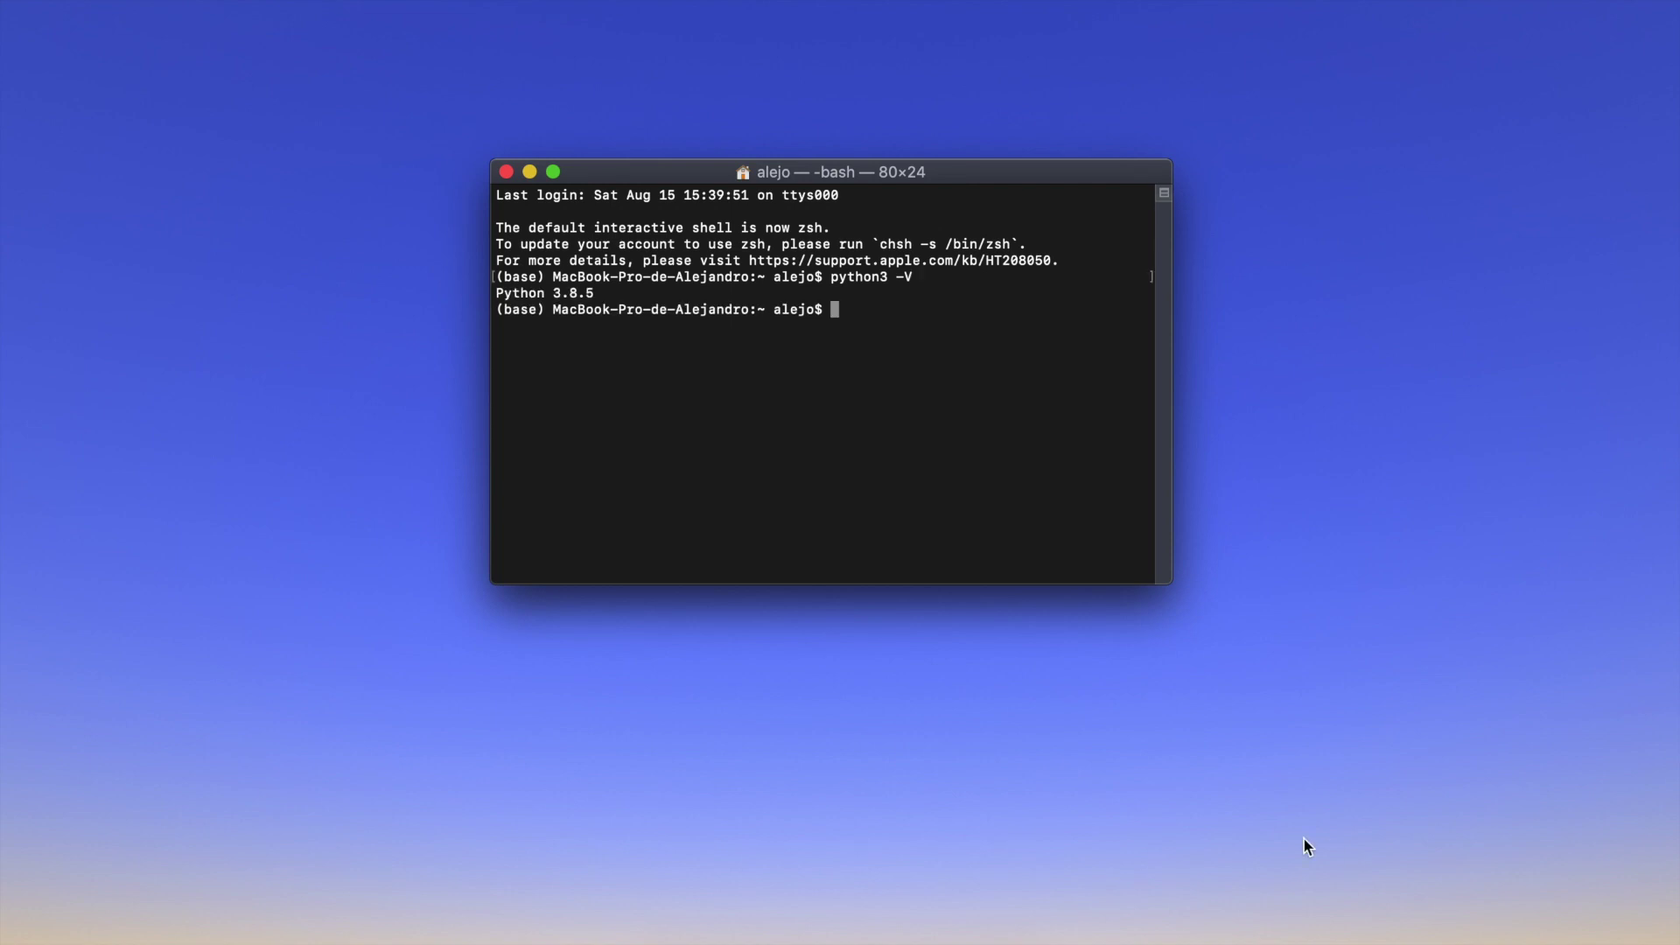
pyautogui.moveTo(623, 300); pyautogui.dragTo(432, 300)
pyautogui.click(862, 304)
# Run pip3 -V and confirm pip 20.1.1 for Python 3.8.
pyautogui.write('p')
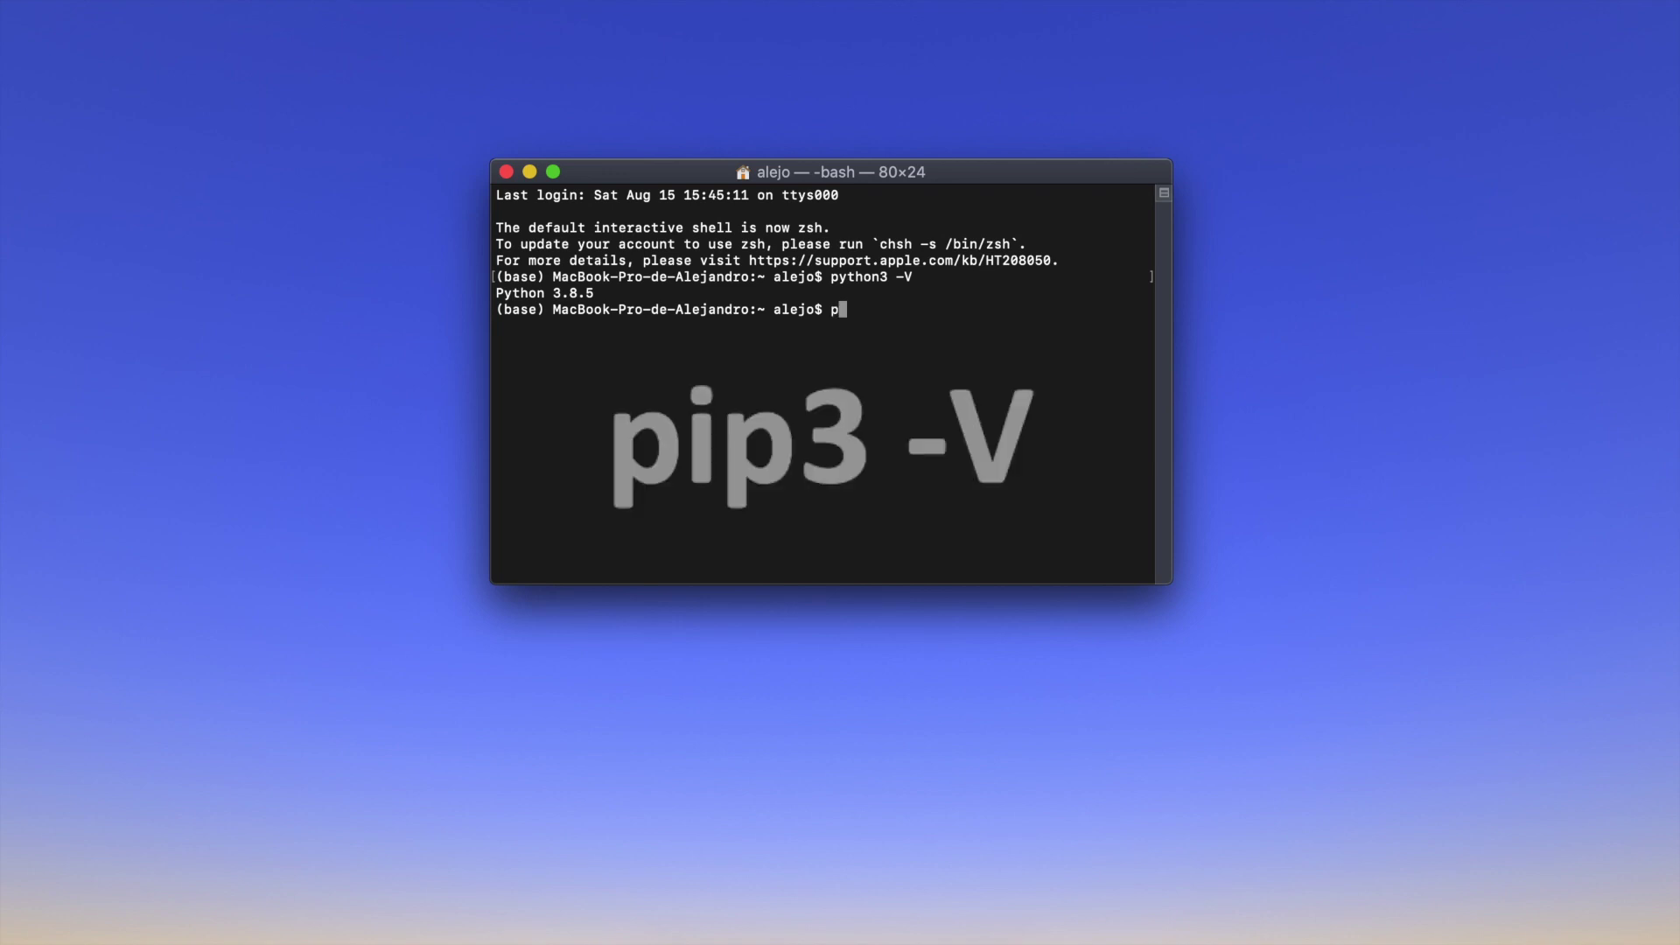
pyautogui.write('ip3 -V')
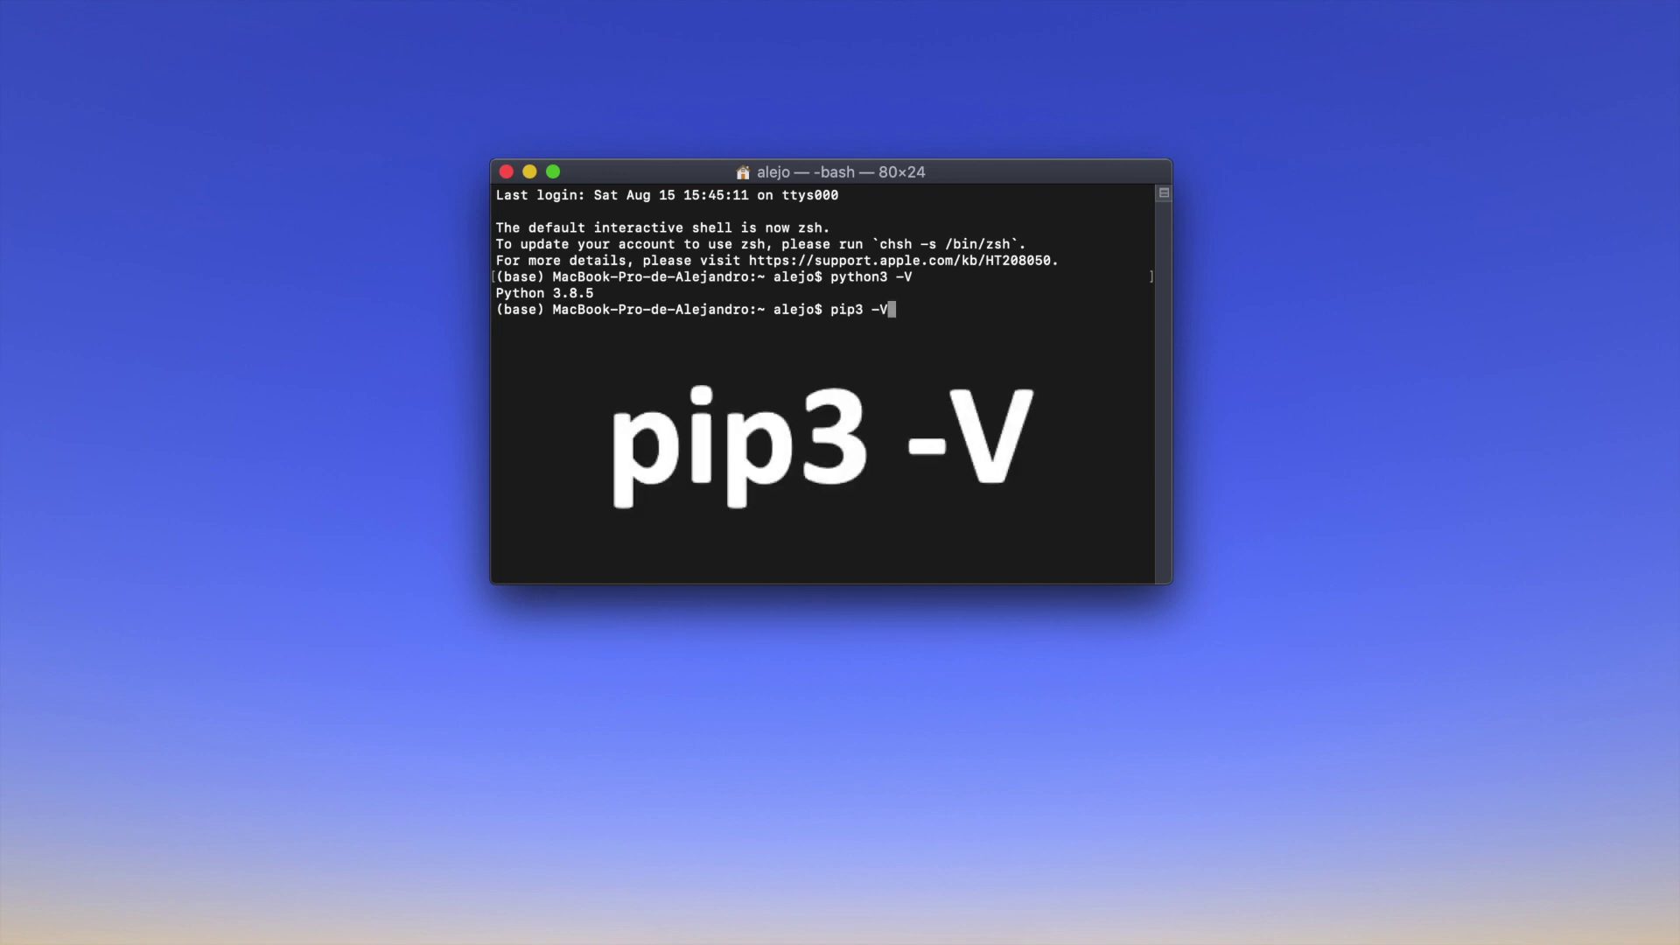
pyautogui.press('Return')
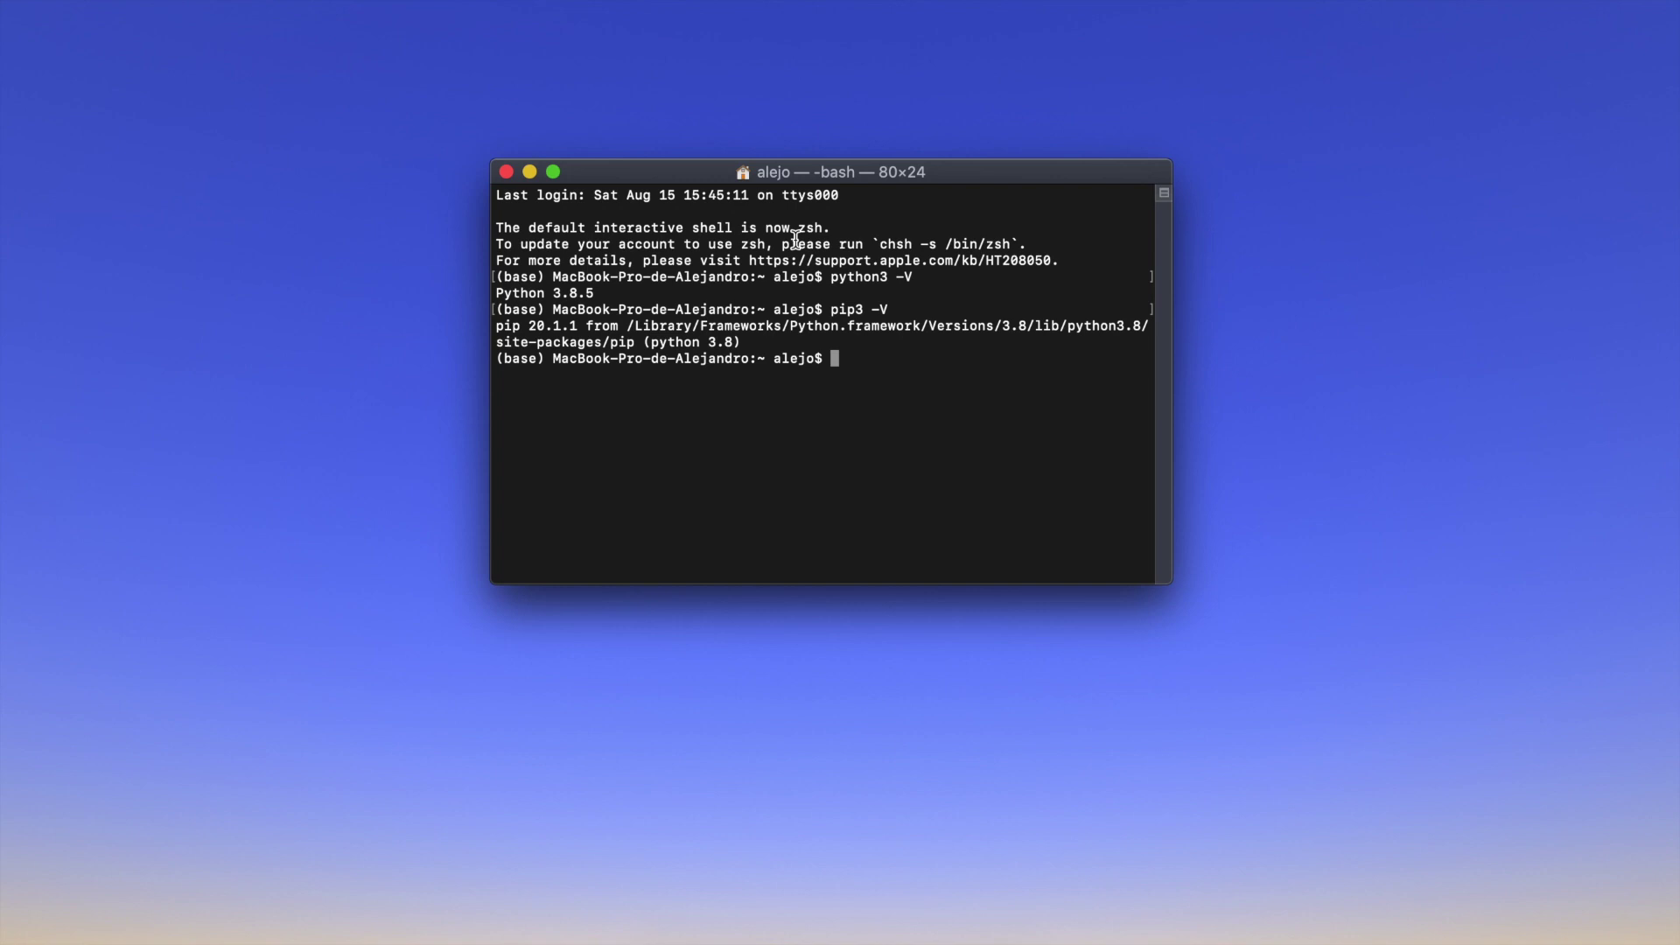
pyautogui.tripleClick(700, 342)
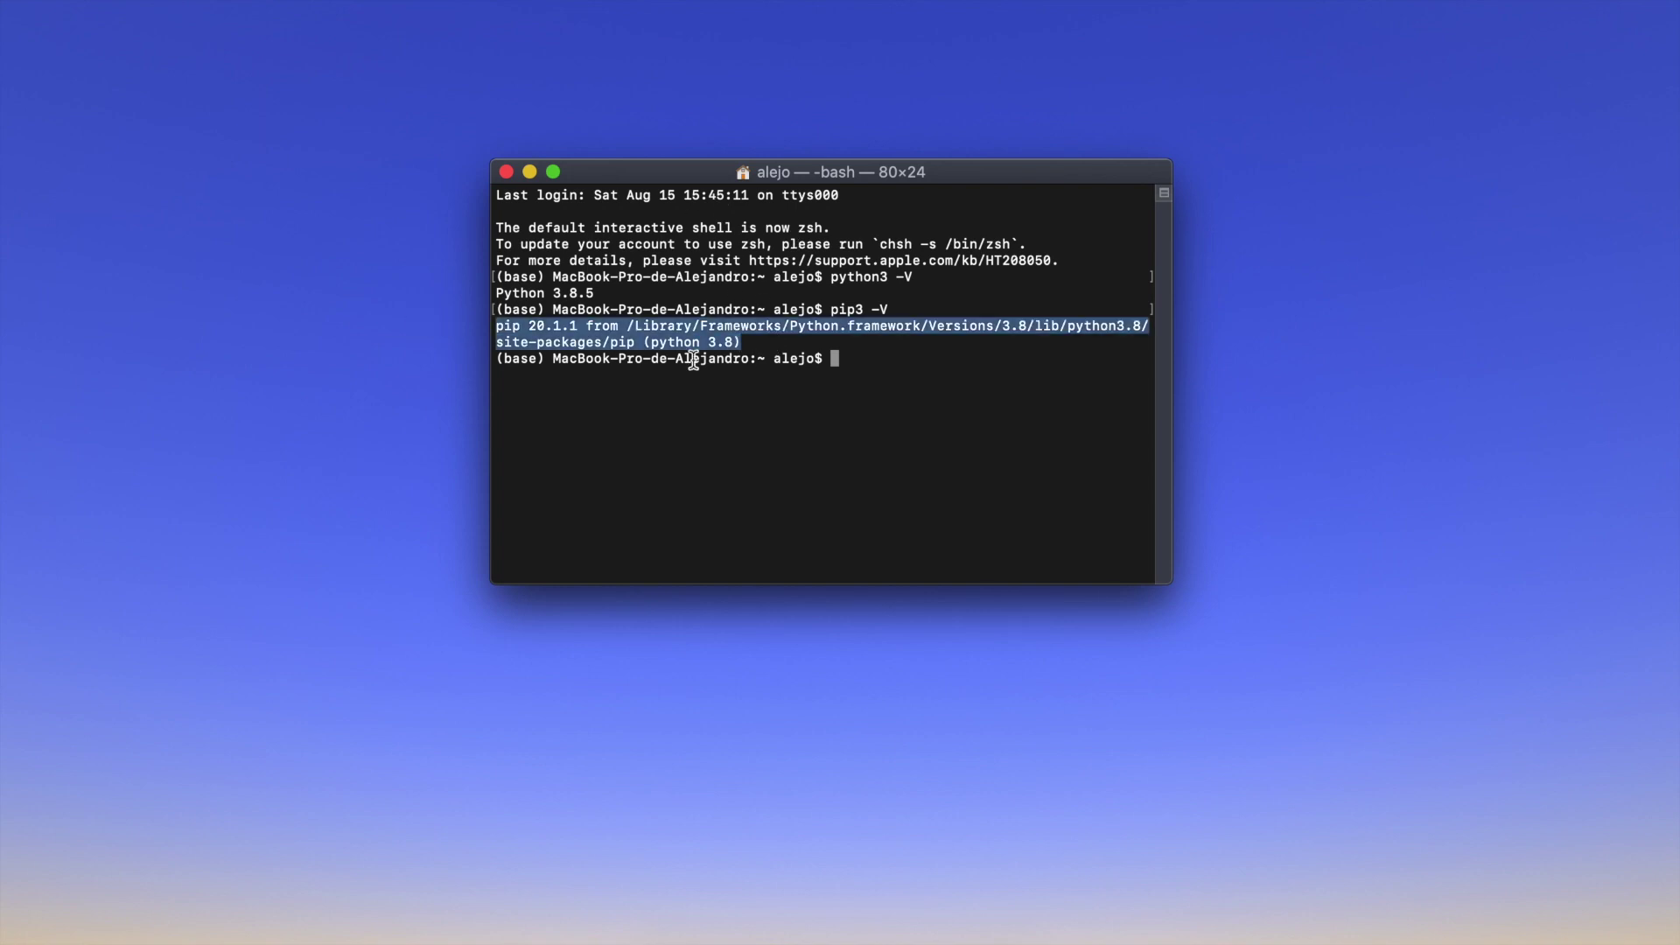
pyautogui.click(892, 374)
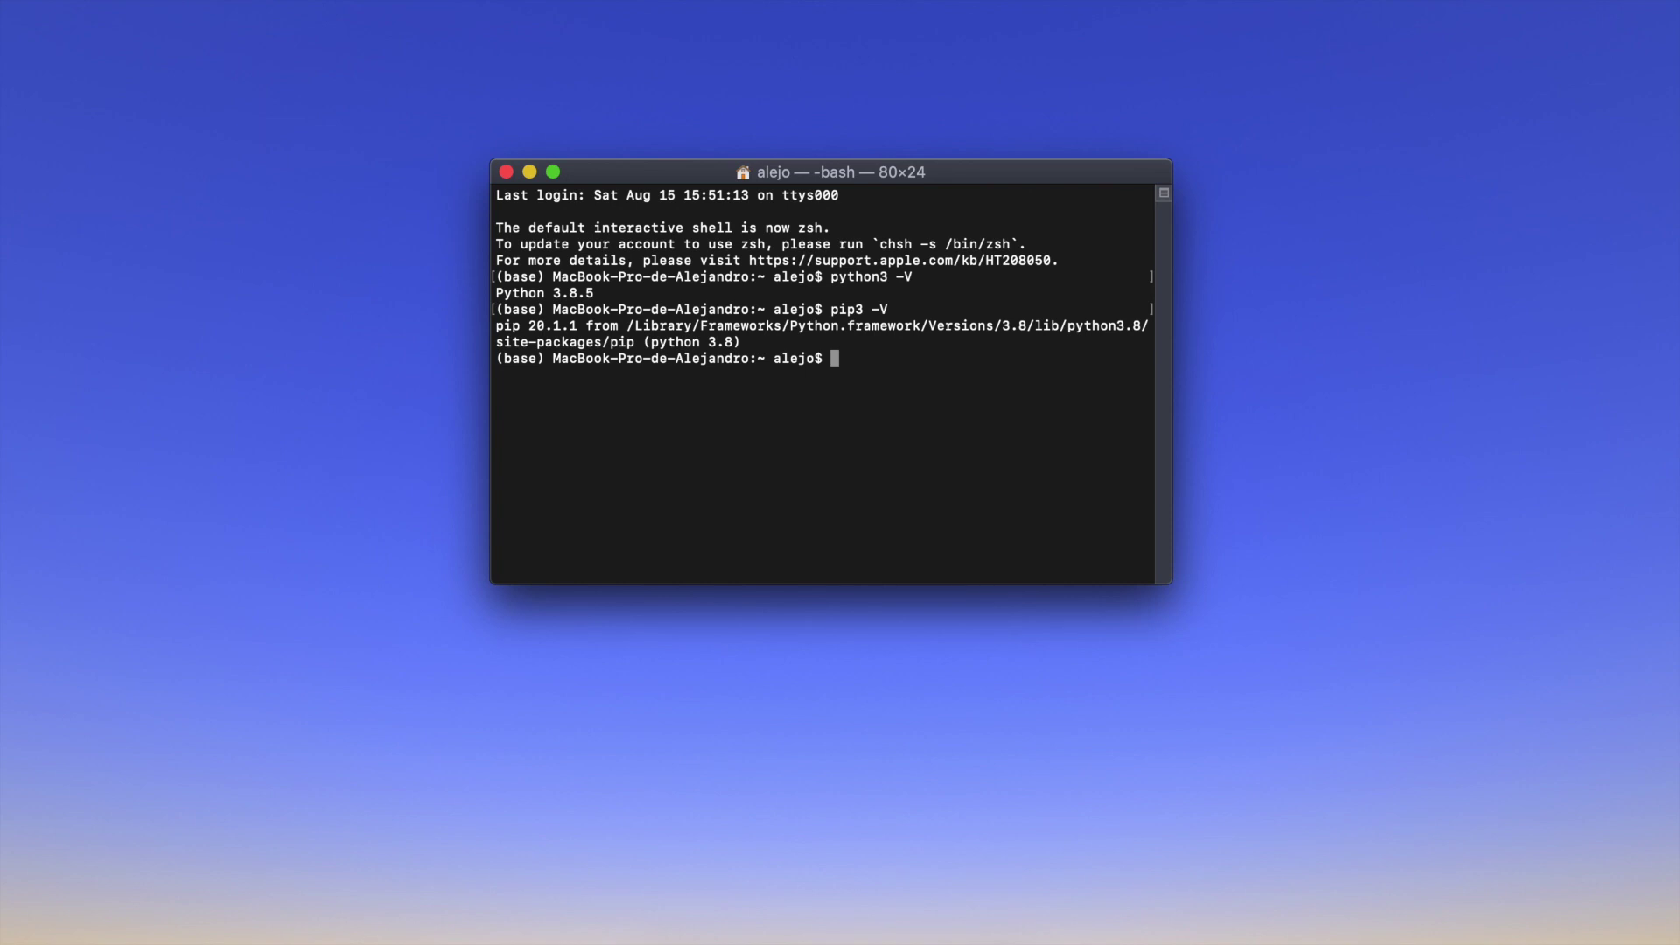
# Install pygame 1.9.6 with pip install pygame.
pyautogui.write('pip install ')
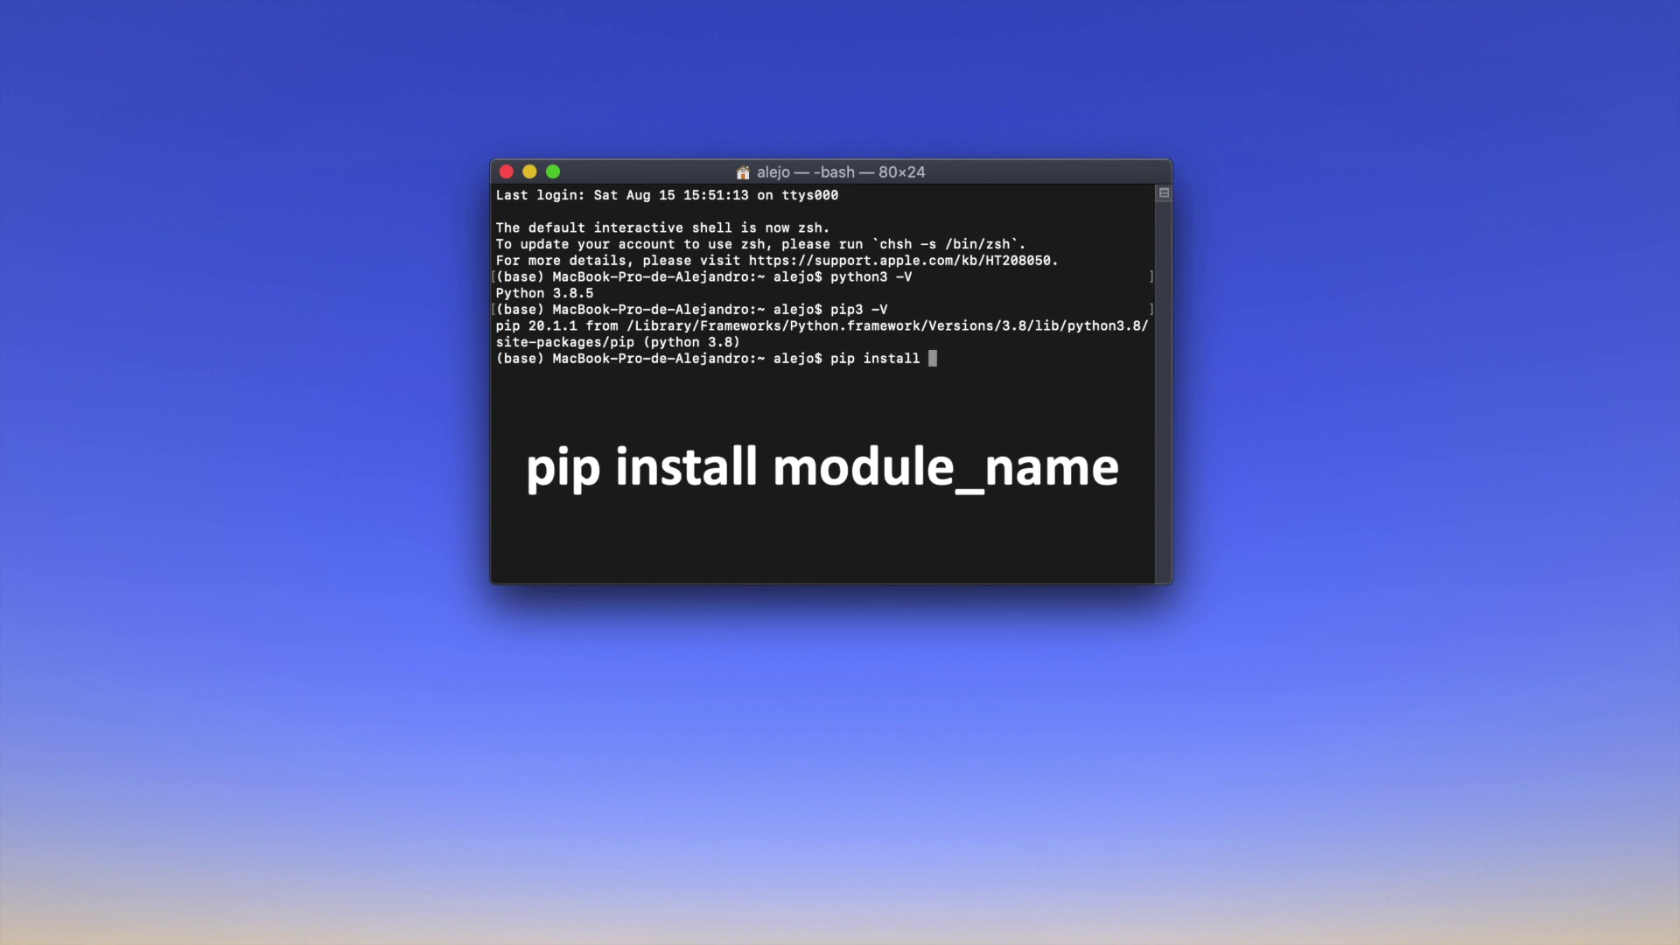
pyautogui.write('pygame')
pyautogui.press('Return')
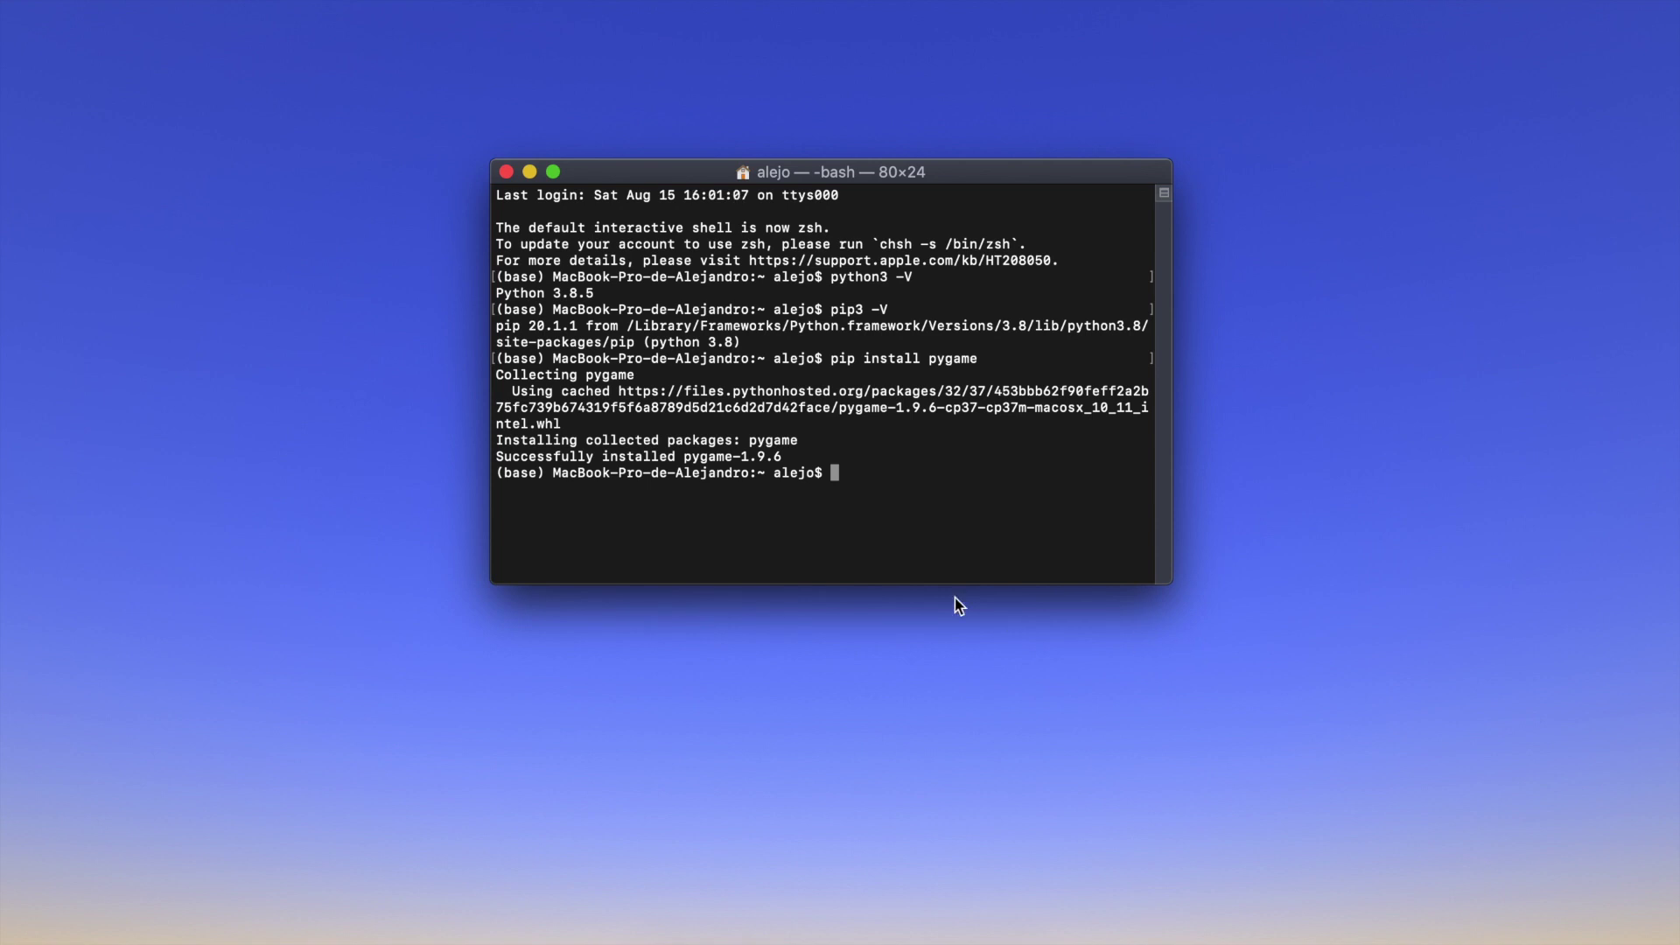
pyautogui.moveTo(787, 456); pyautogui.dragTo(431, 368)
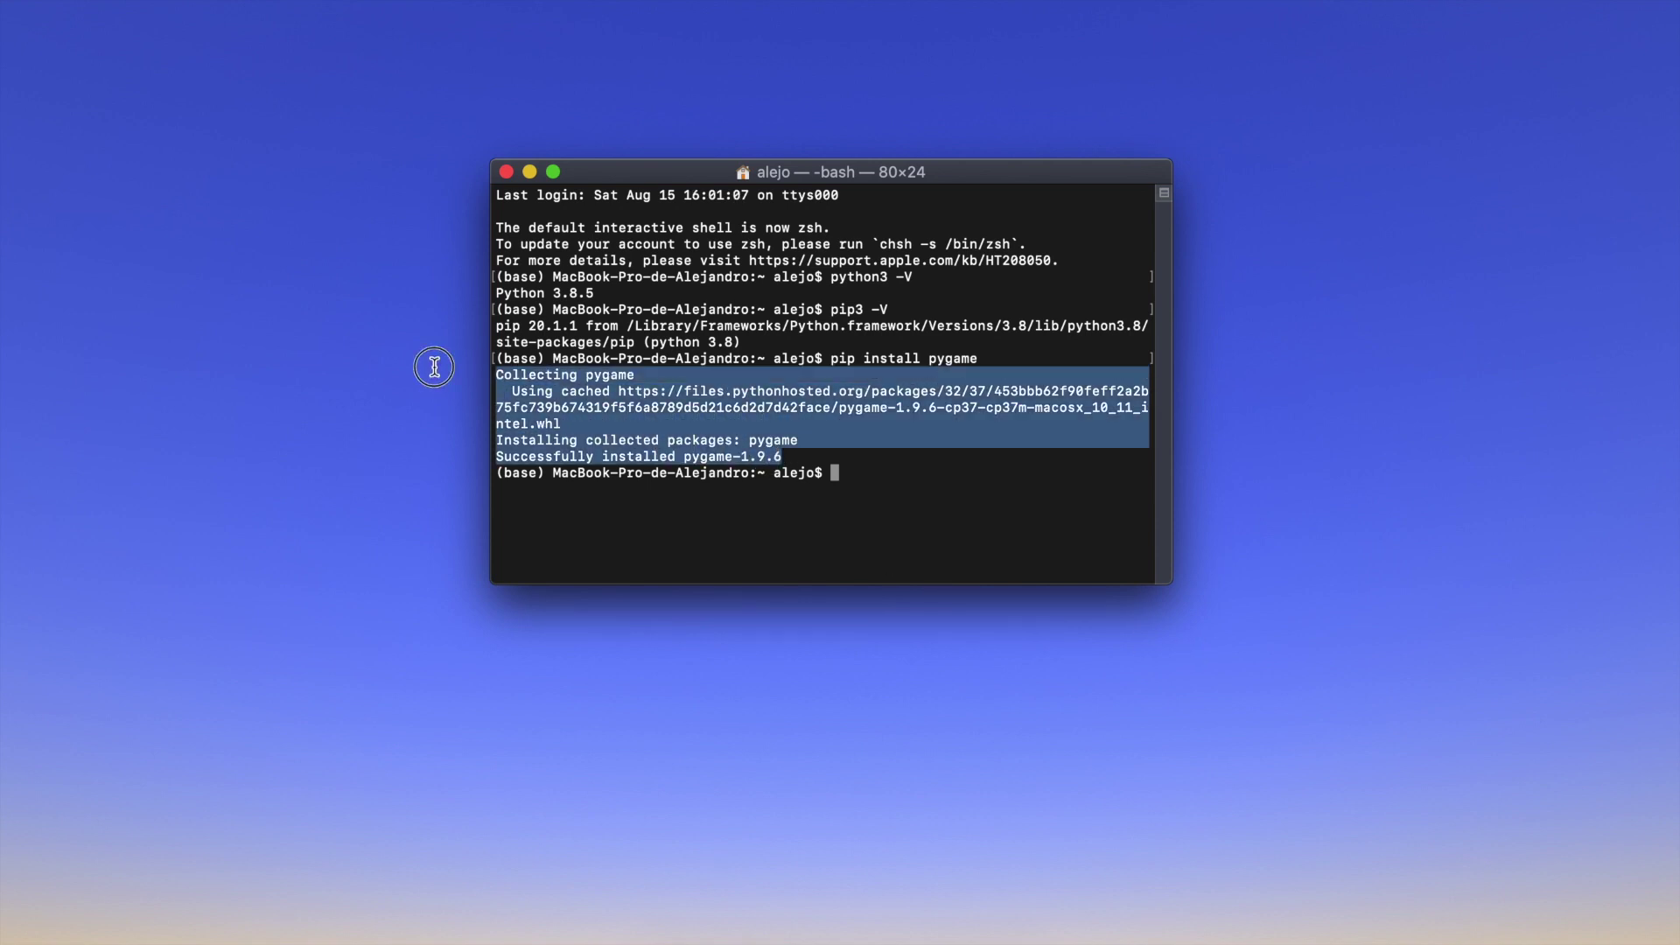
# Run pip show pygame and check the details confirm version 1.9.6.
pyautogui.click(856, 467)
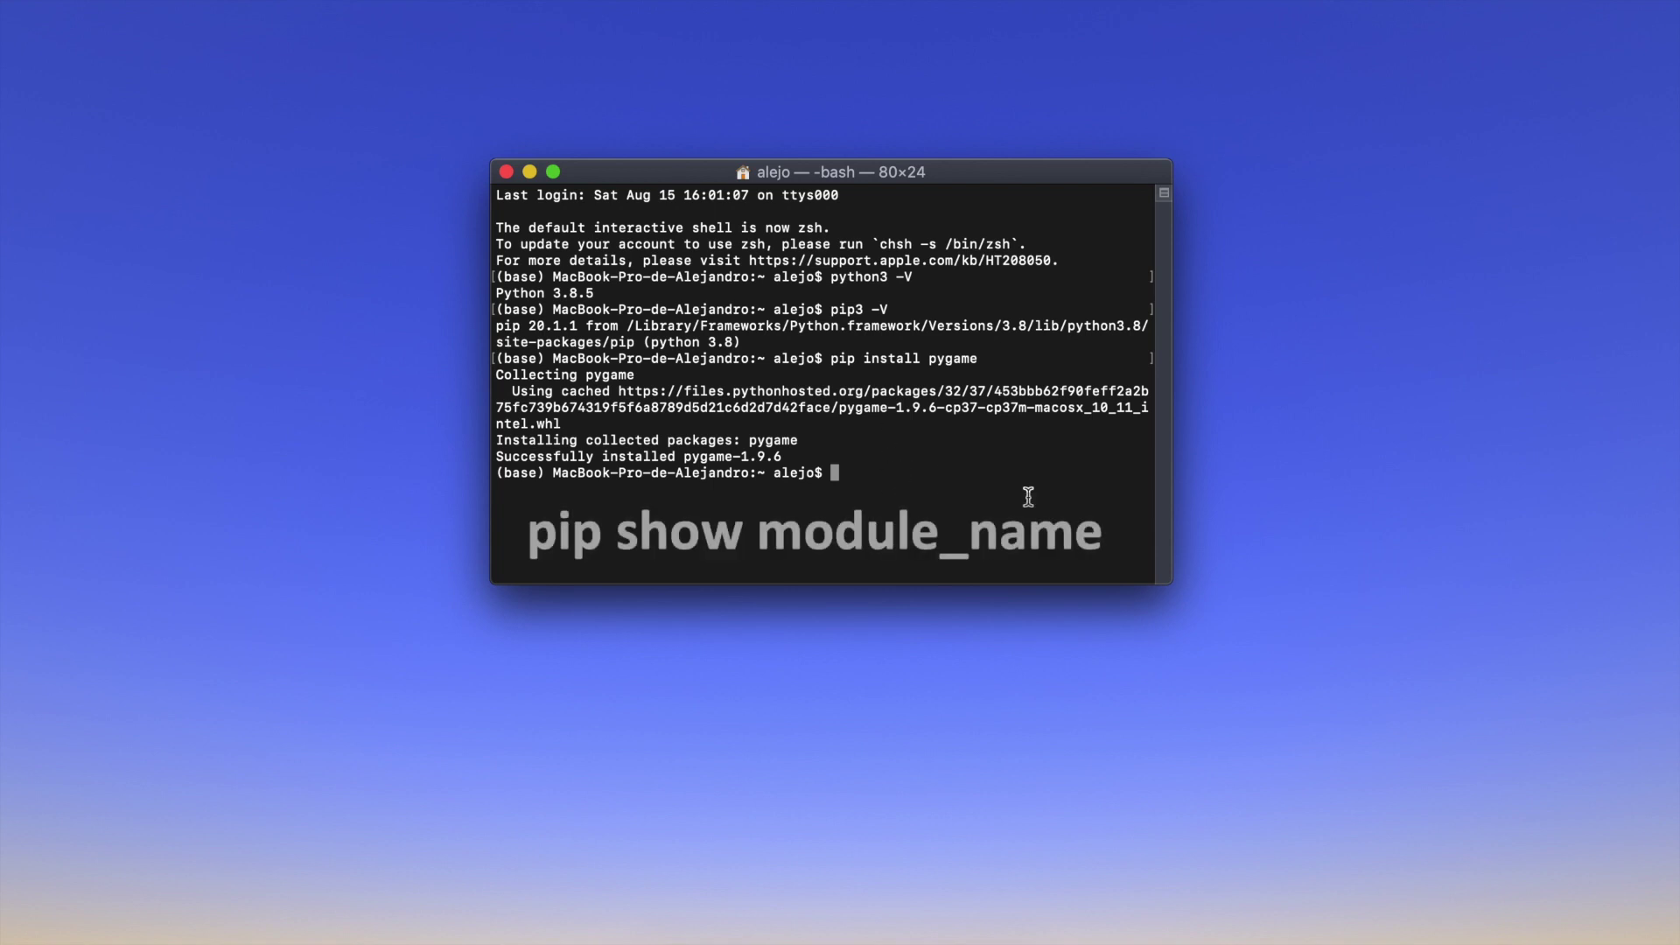
pyautogui.write('pip show pygame')
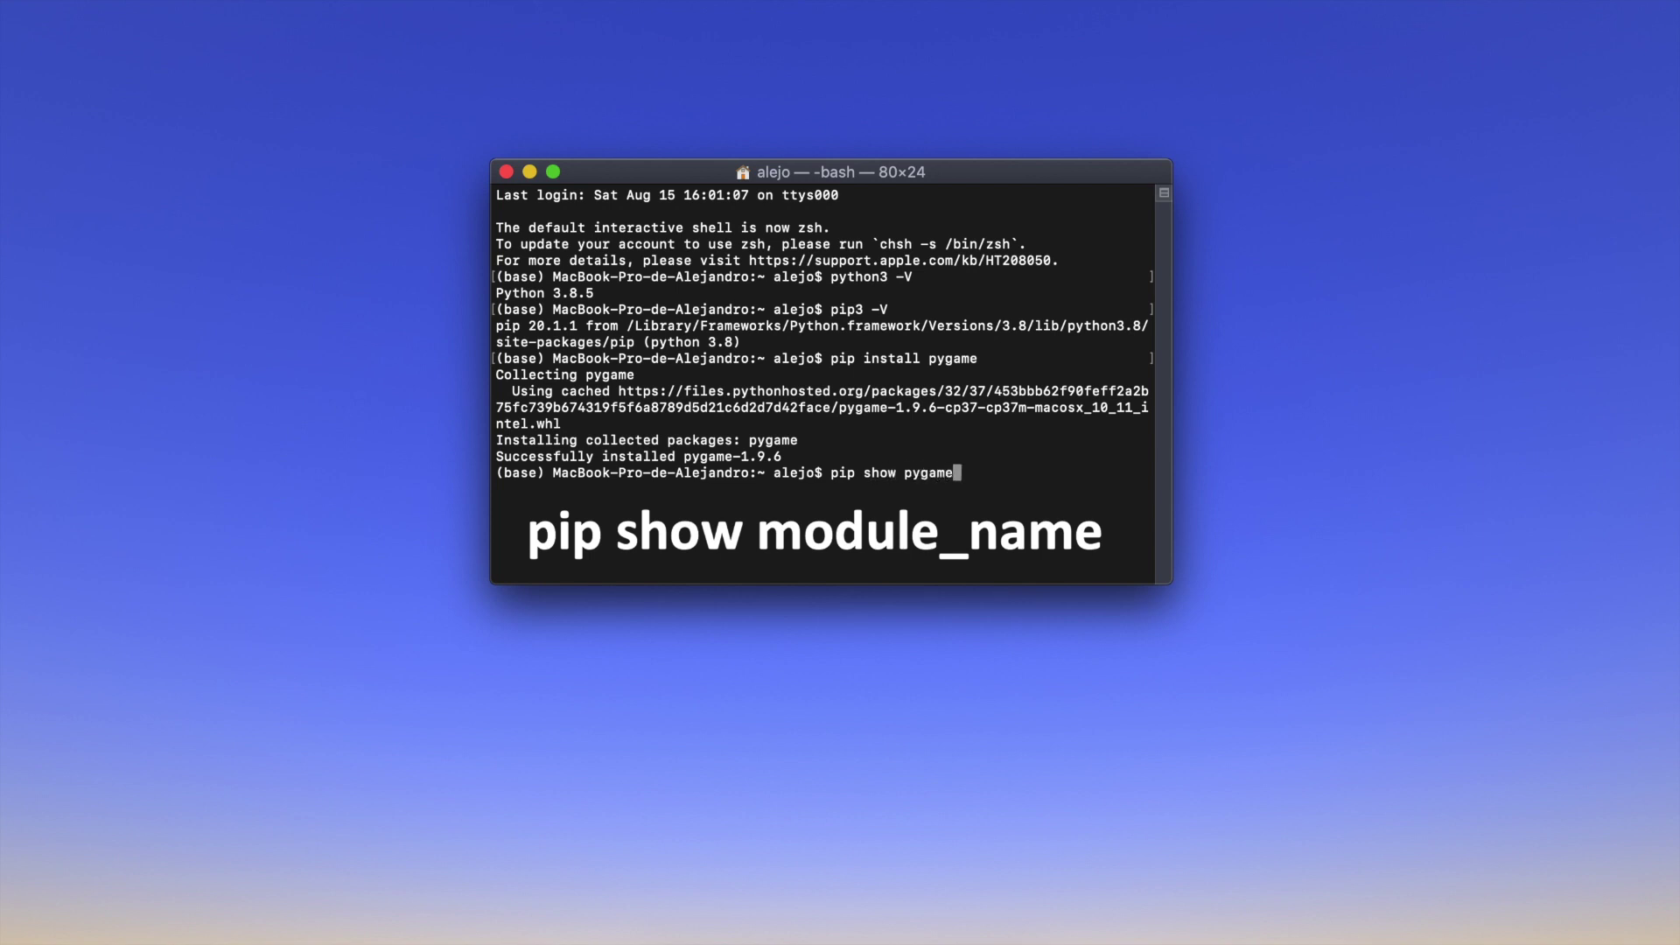
pyautogui.press('Return')
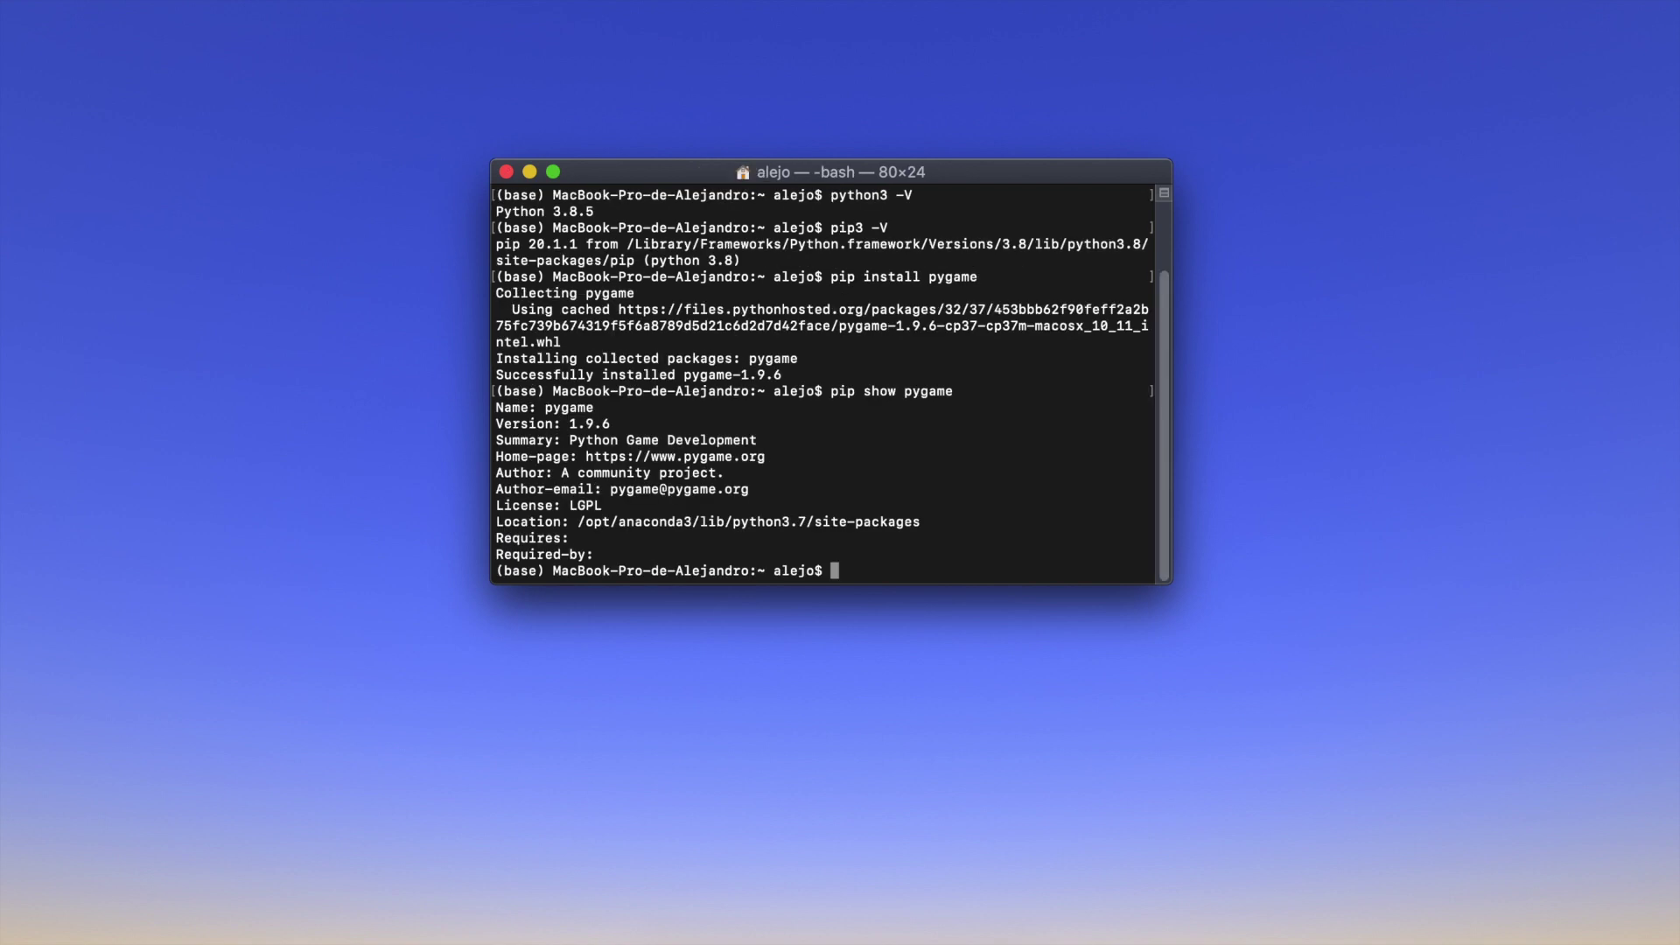
pyautogui.scroll(2, 756, 521)
pyautogui.scroll(2, 756, 521)
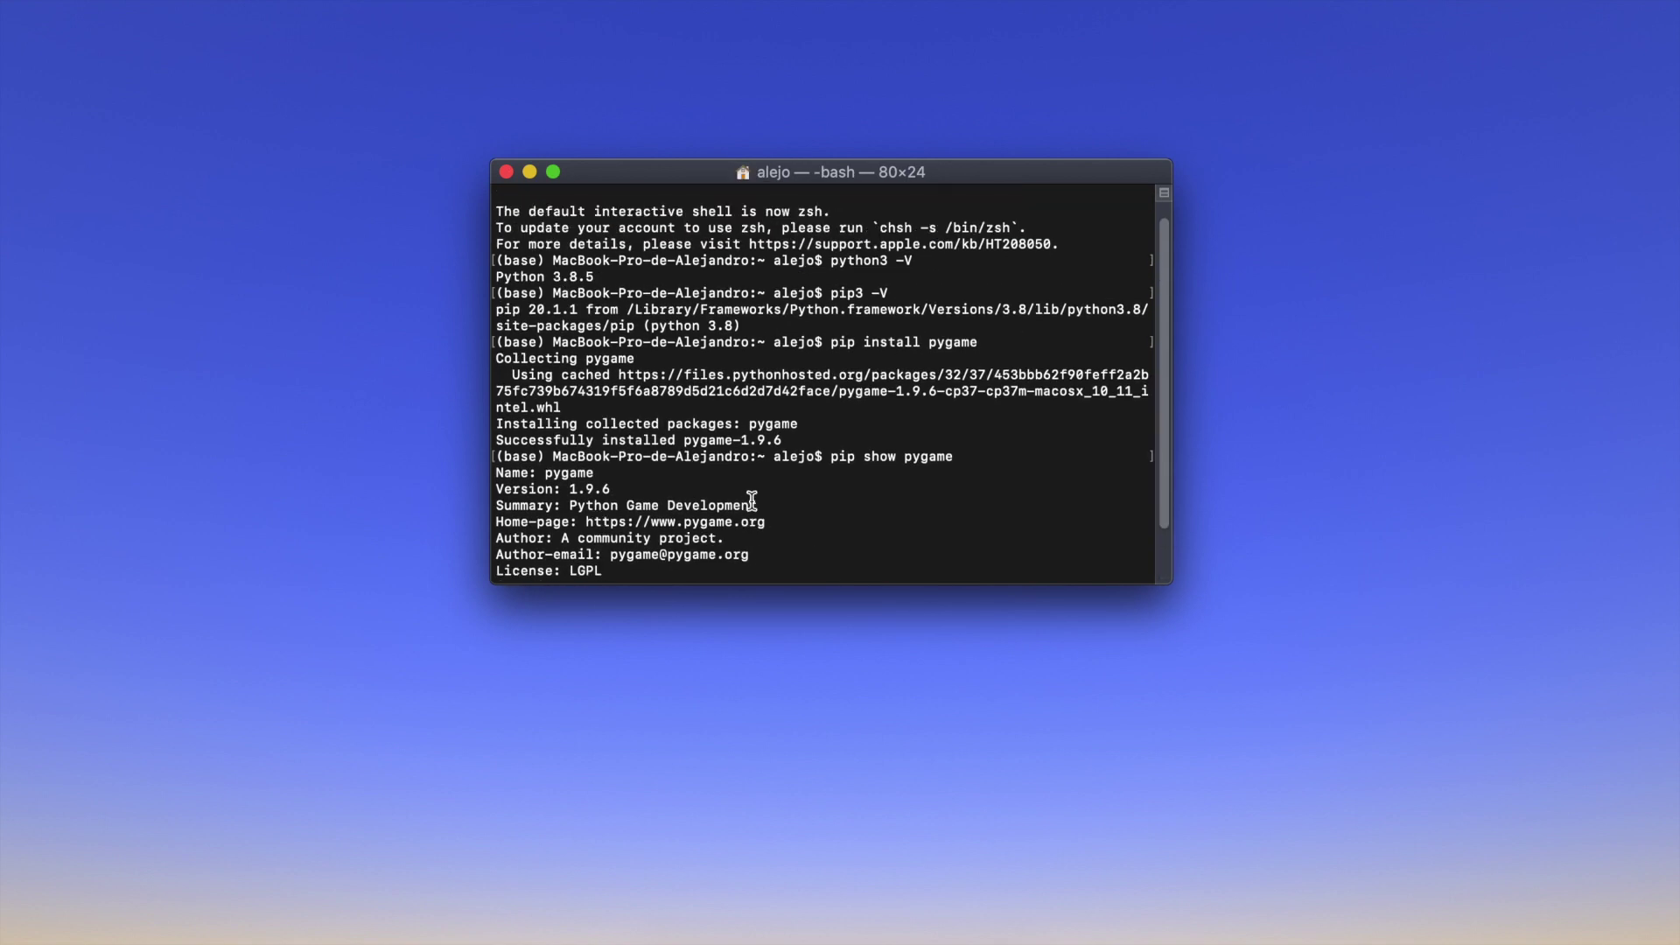
pyautogui.scroll(-4, 756, 521)
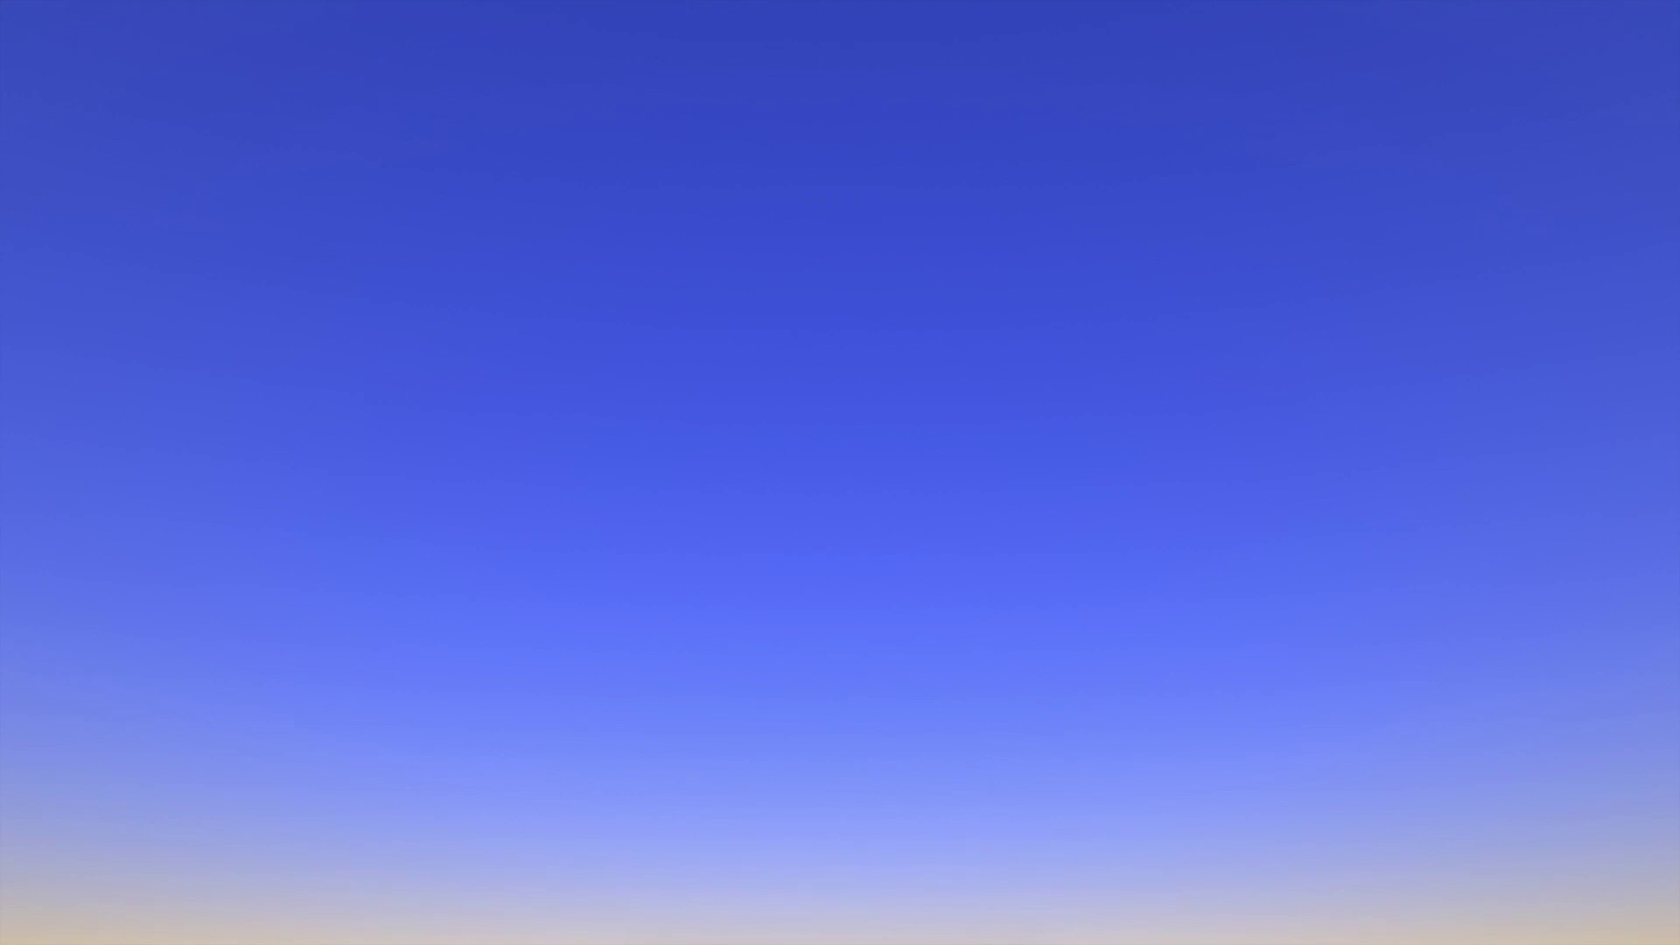
# Download Sublime Text Build 3211 for OS X from sublimetext.com in Chrome.
pyautogui.click(754, 908)
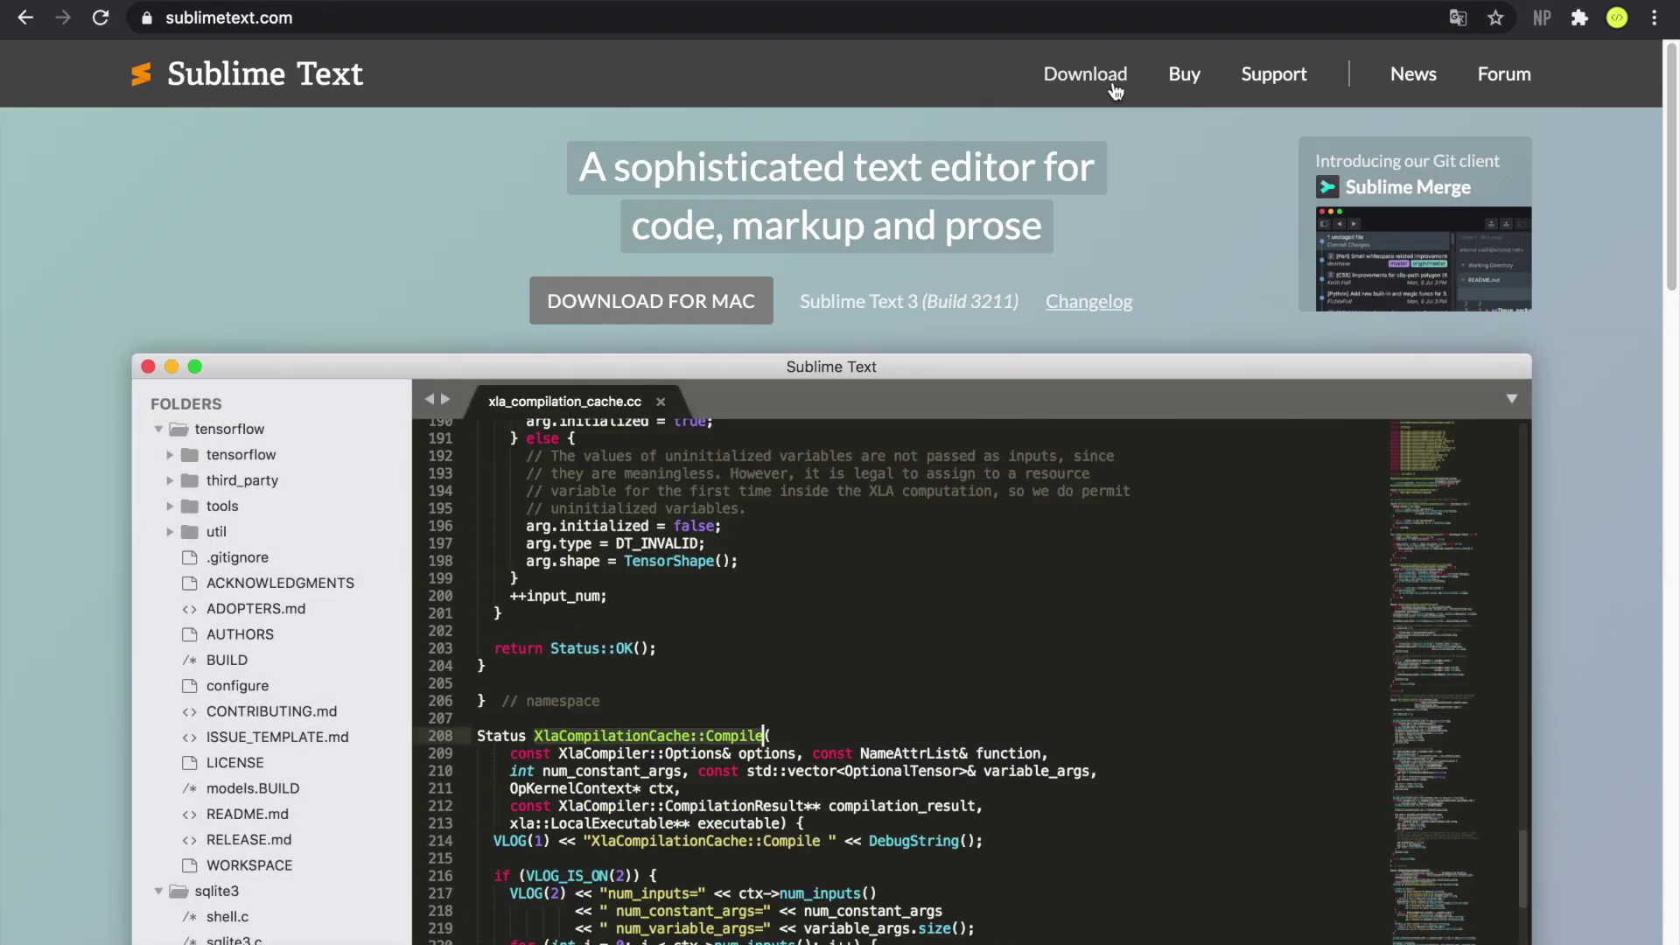
pyautogui.click(1095, 79)
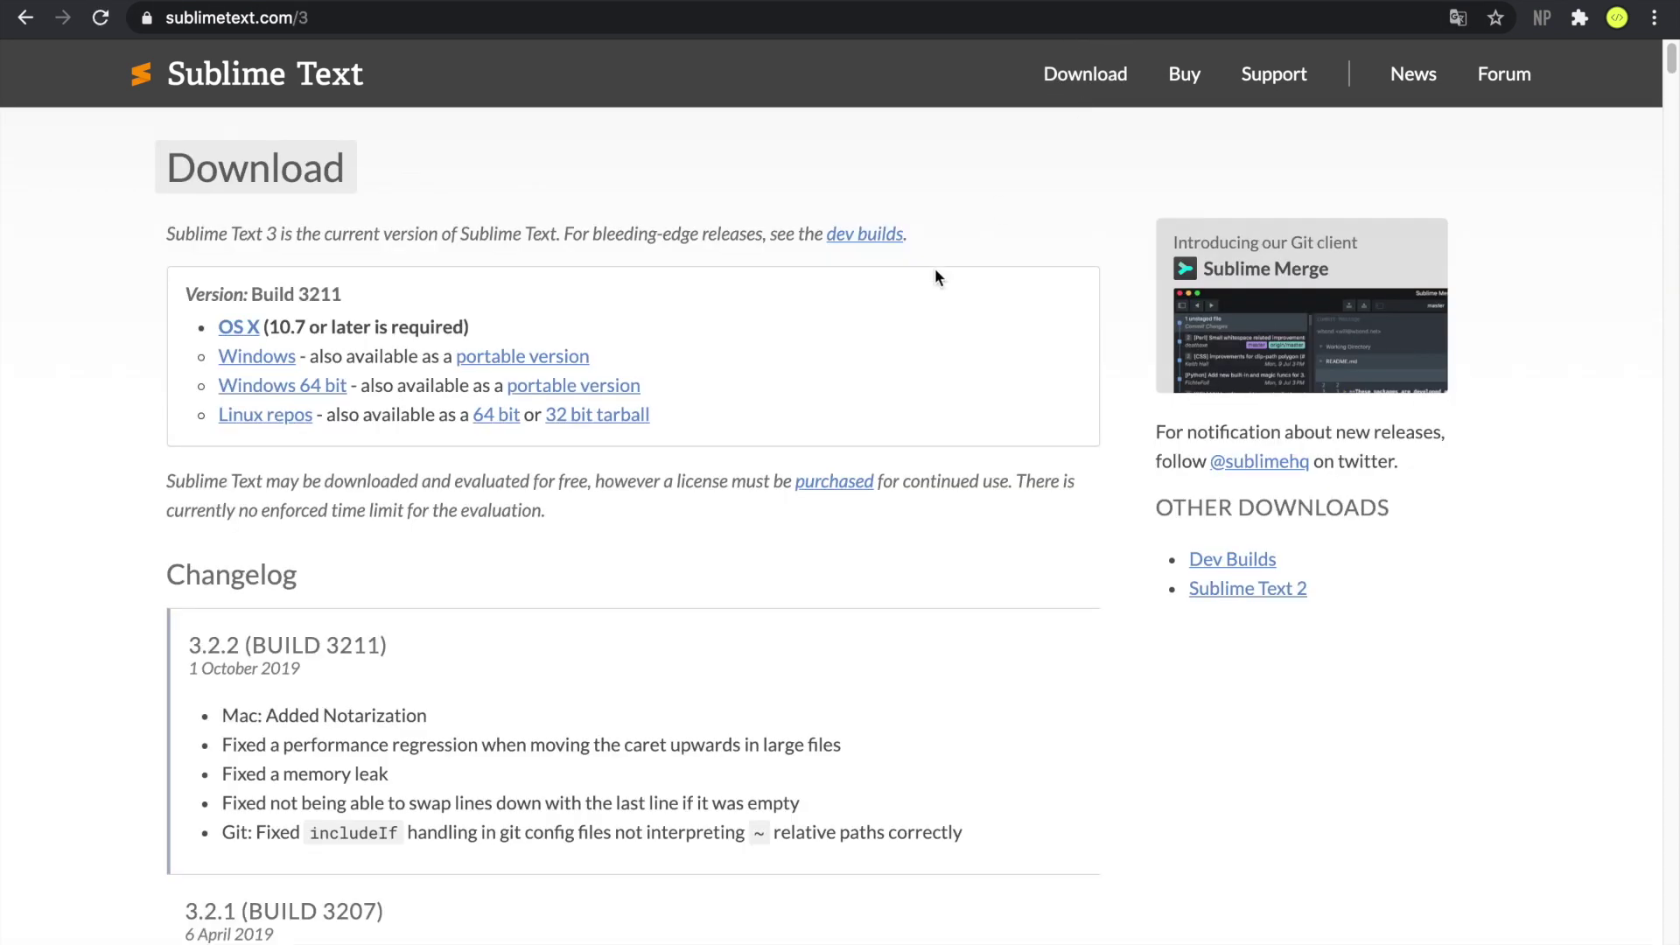
pyautogui.click(250, 331)
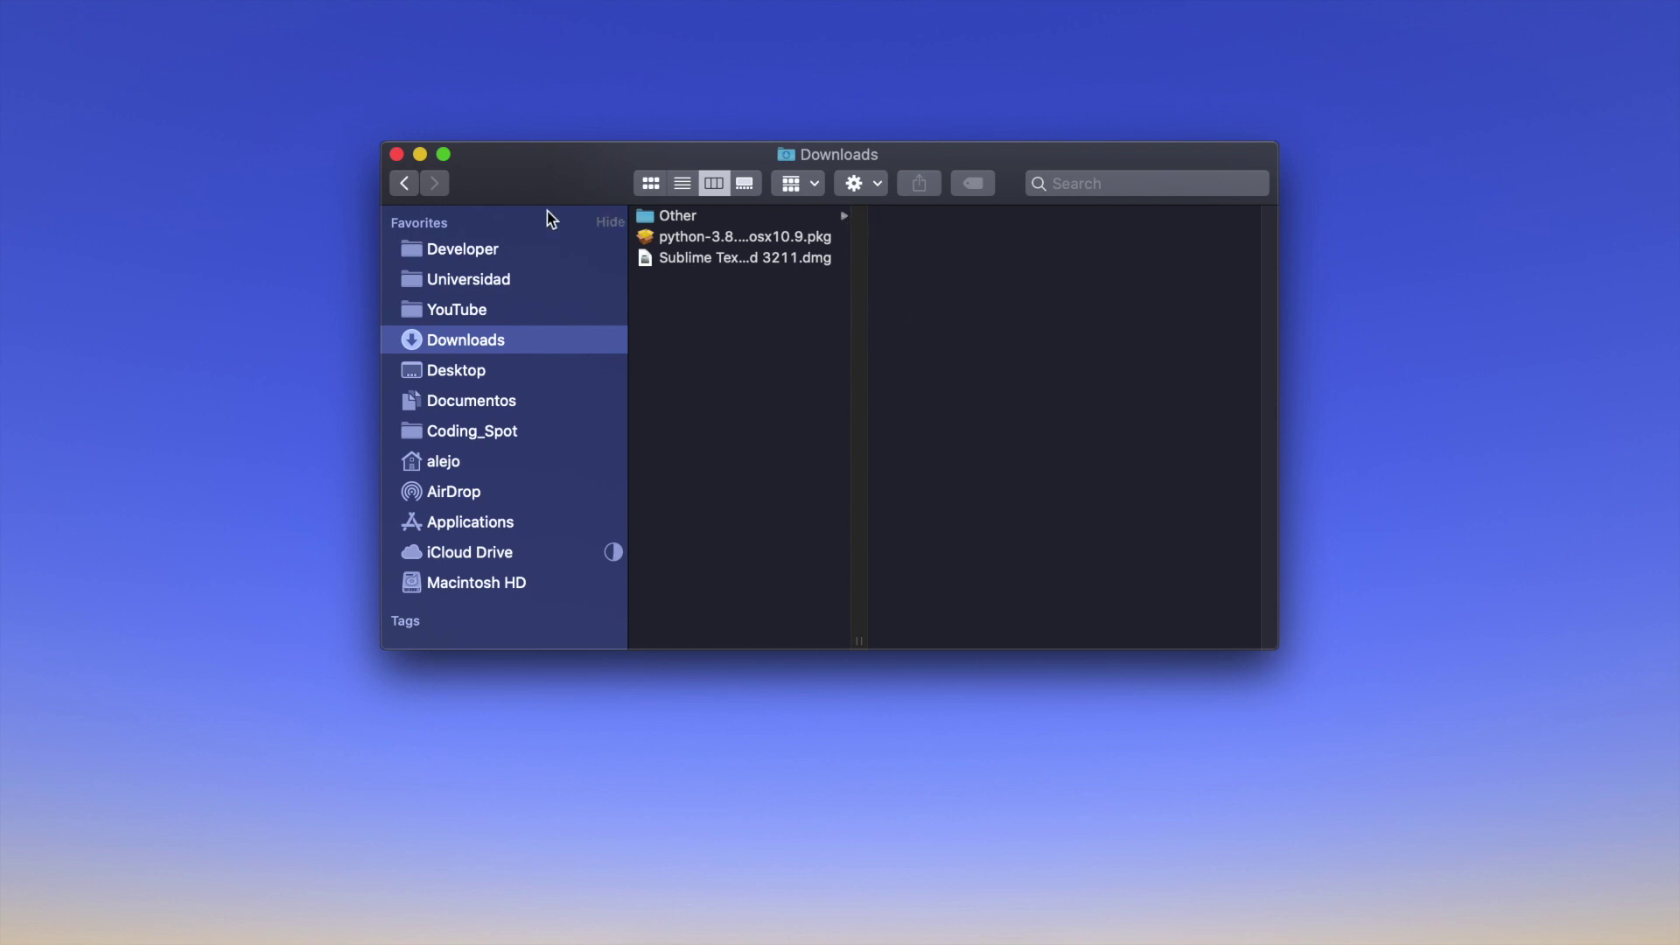
# Move the Python installer package from Downloads to the Trash.
pyautogui.click(736, 238)
pyautogui.rightClick(743, 239)
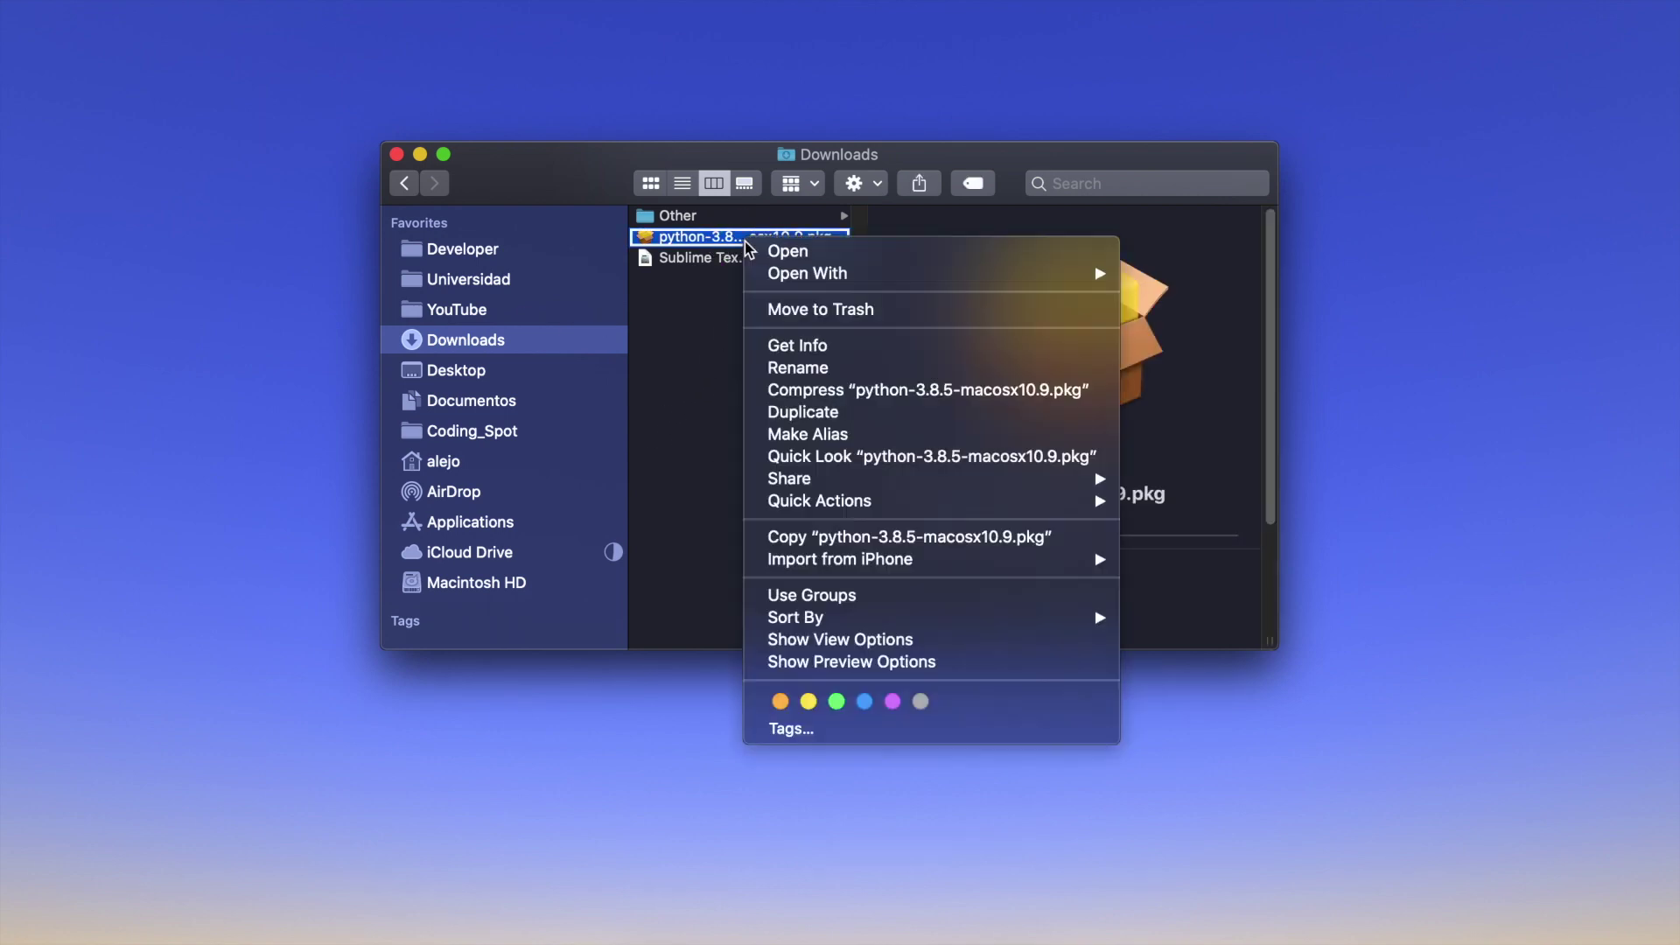
pyautogui.click(893, 312)
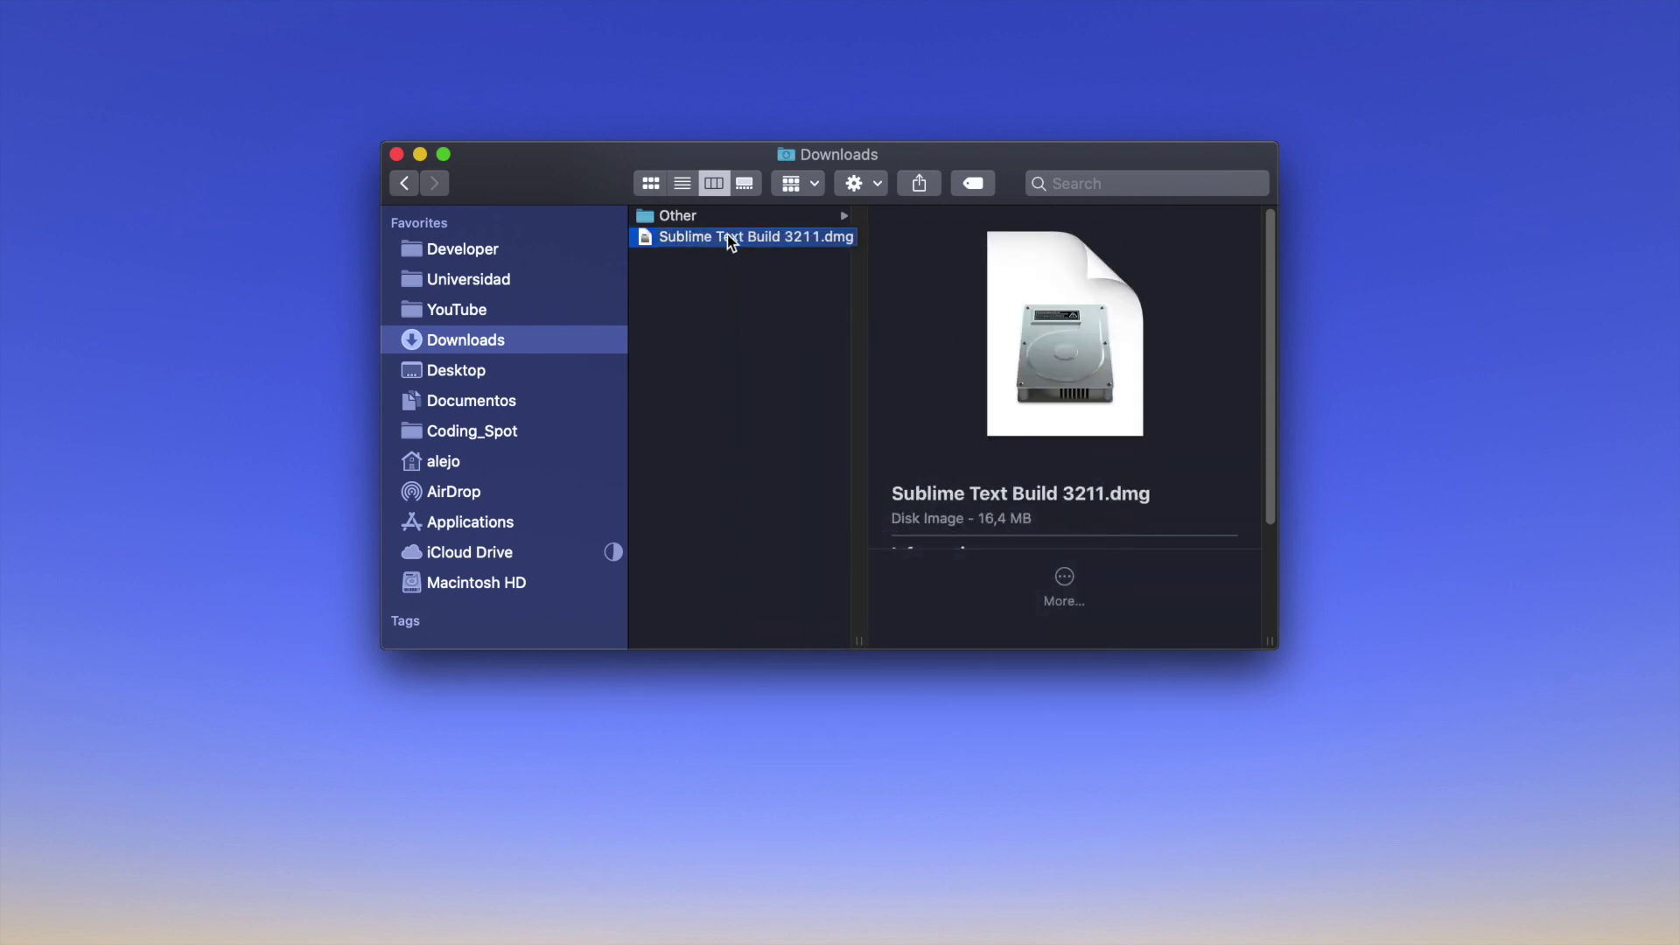
# Copy Sublime Text from its disk image into Applications and launch it.
pyautogui.doubleClick(731, 238)
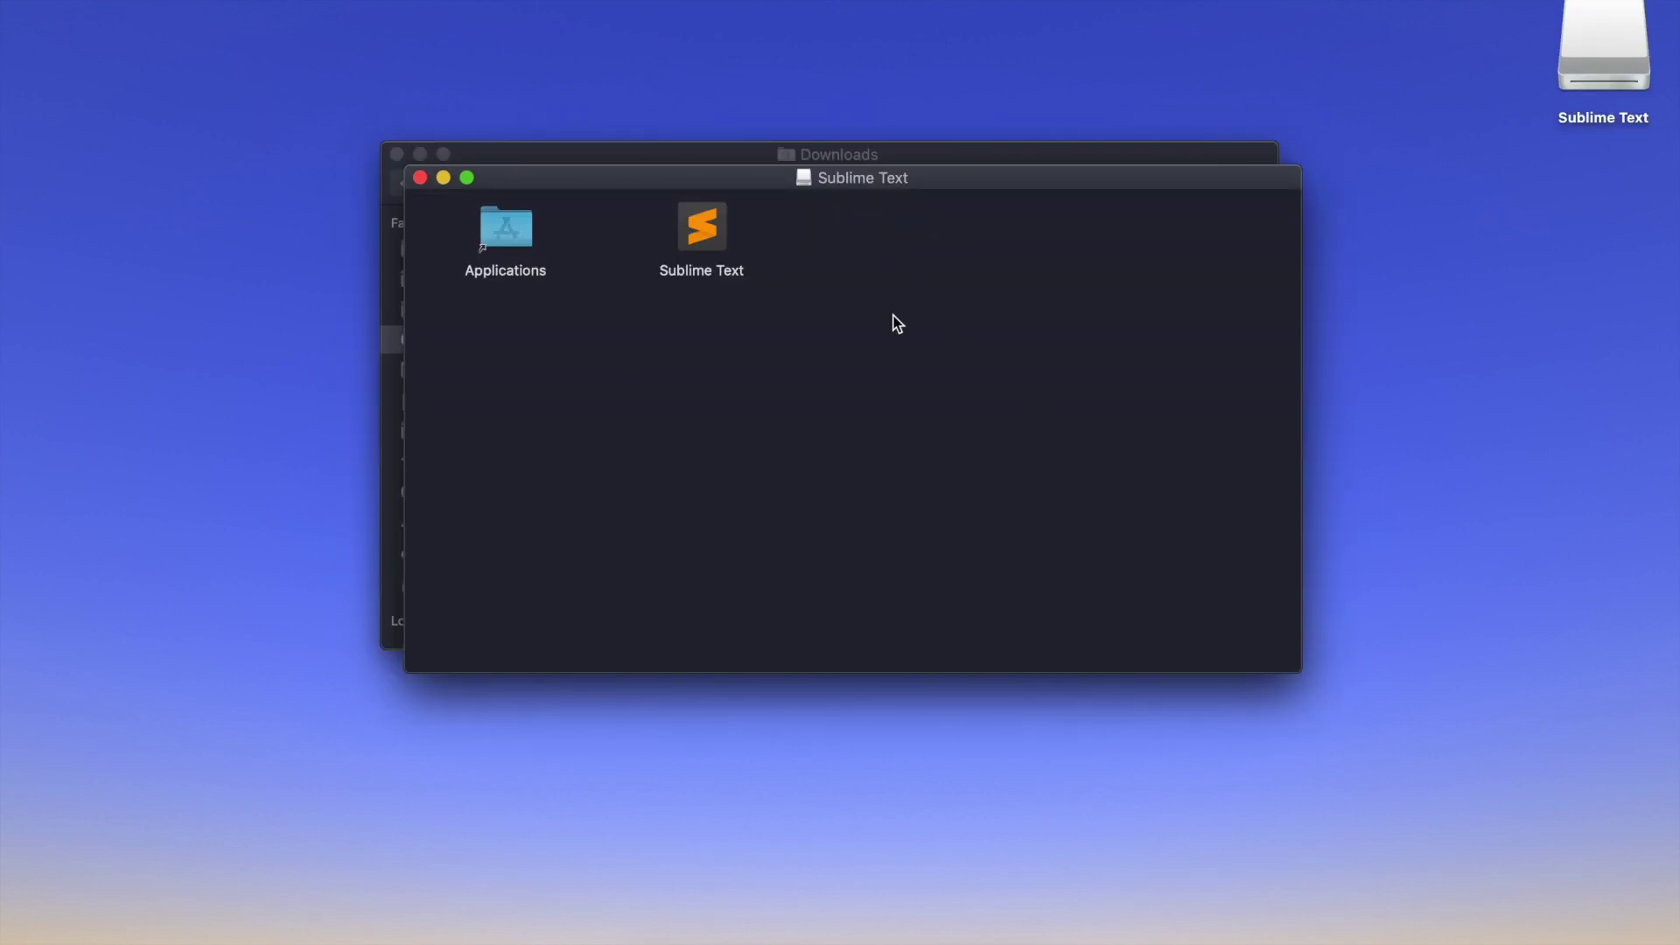
pyautogui.moveTo(712, 255); pyautogui.dragTo(503, 245)
pyautogui.click(921, 288)
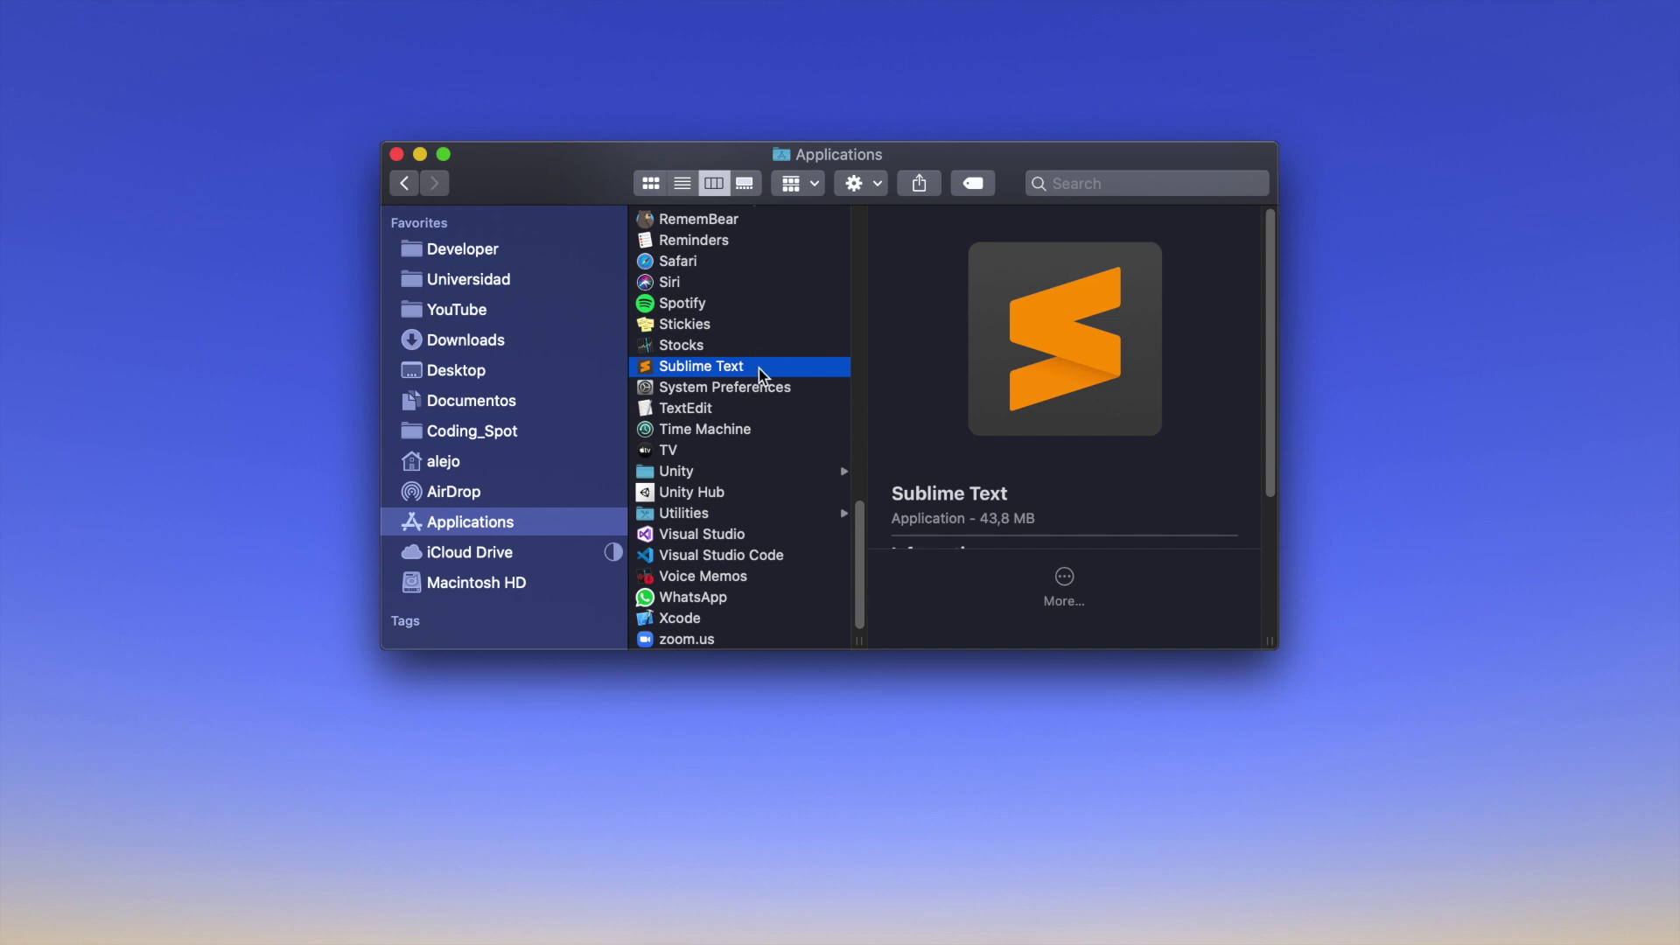
pyautogui.doubleClick(759, 374)
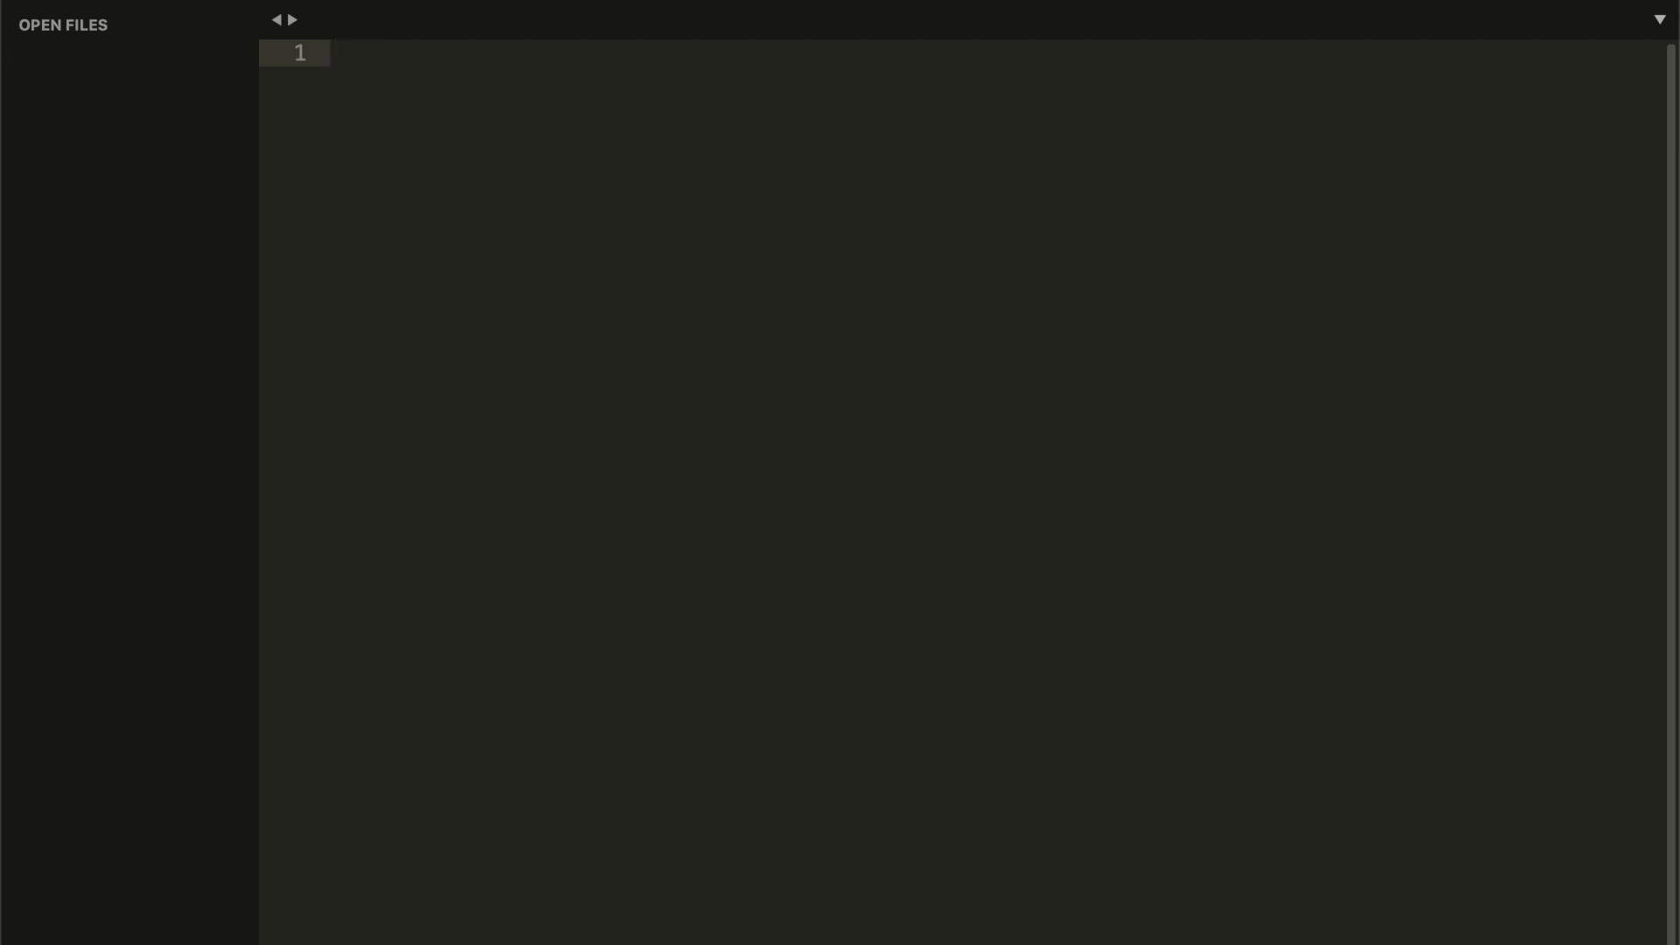
# Save the empty Sublime Text file as test.py on the Desktop.
pyautogui.click(210, 0)
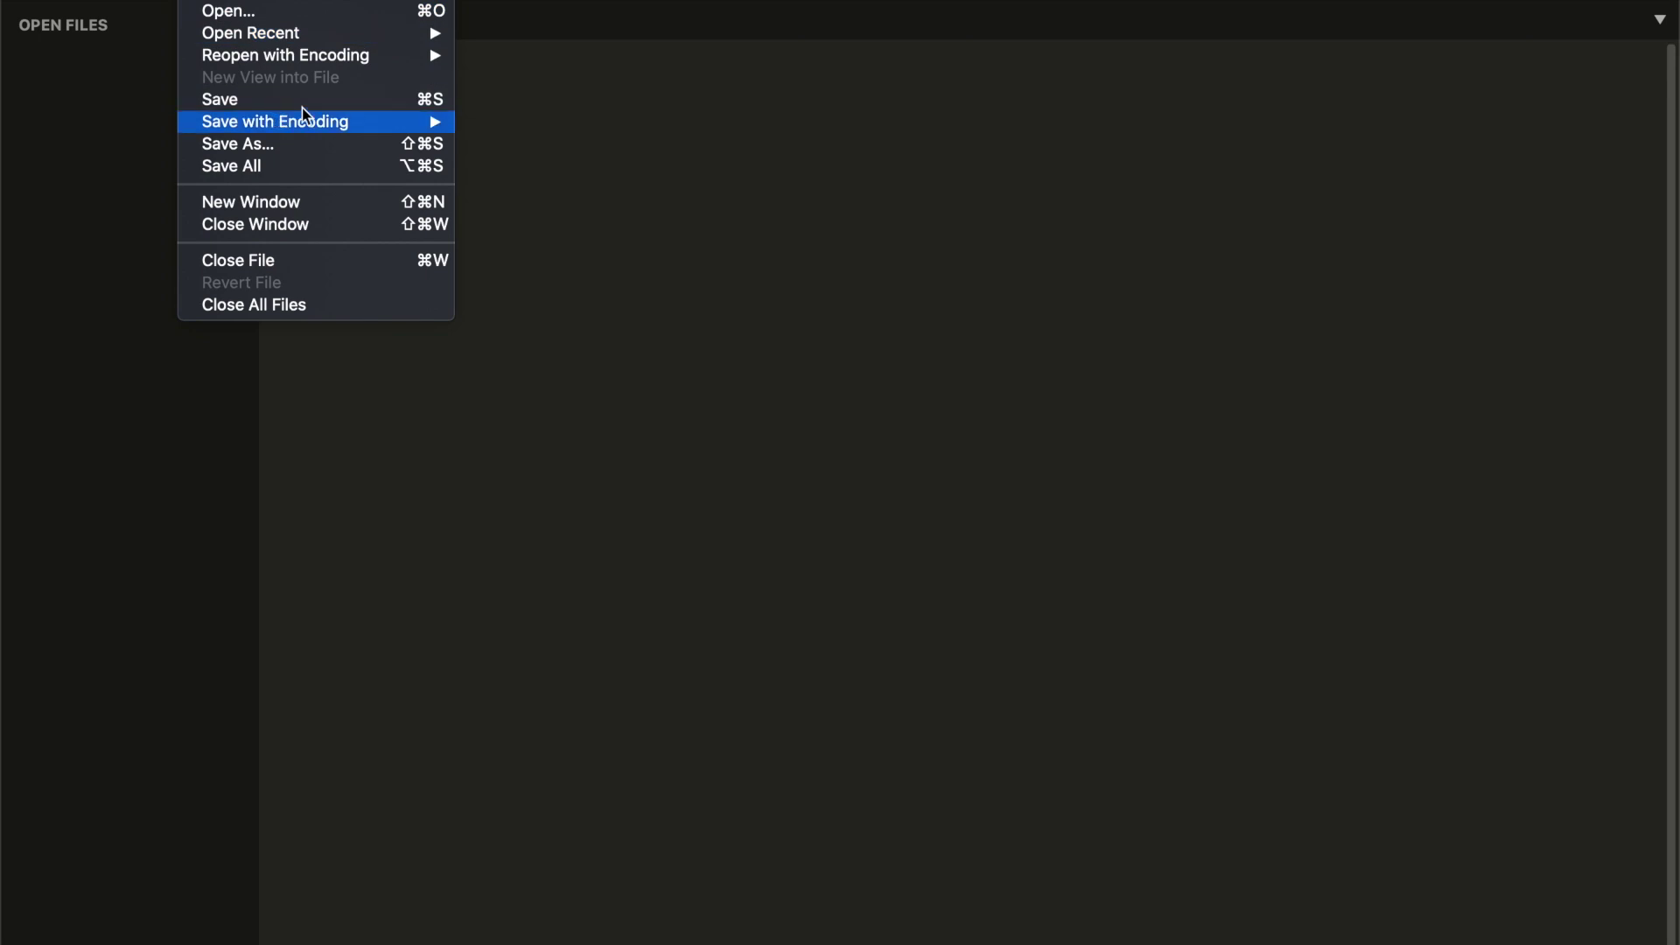
pyautogui.click(347, 103)
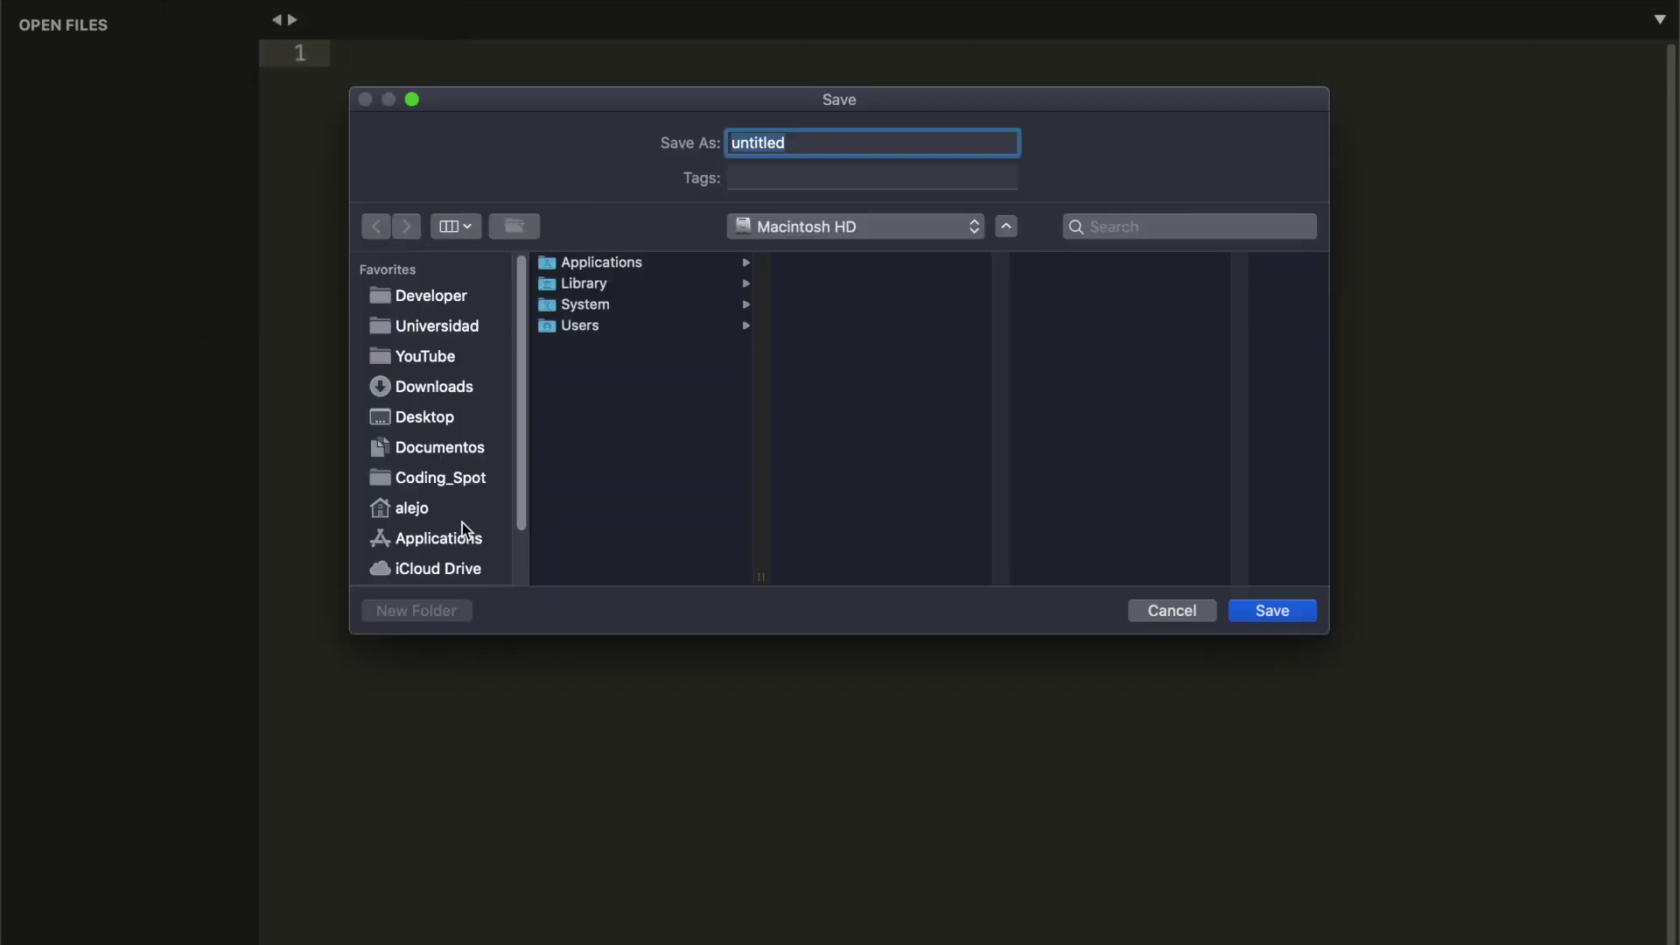
pyautogui.click(425, 418)
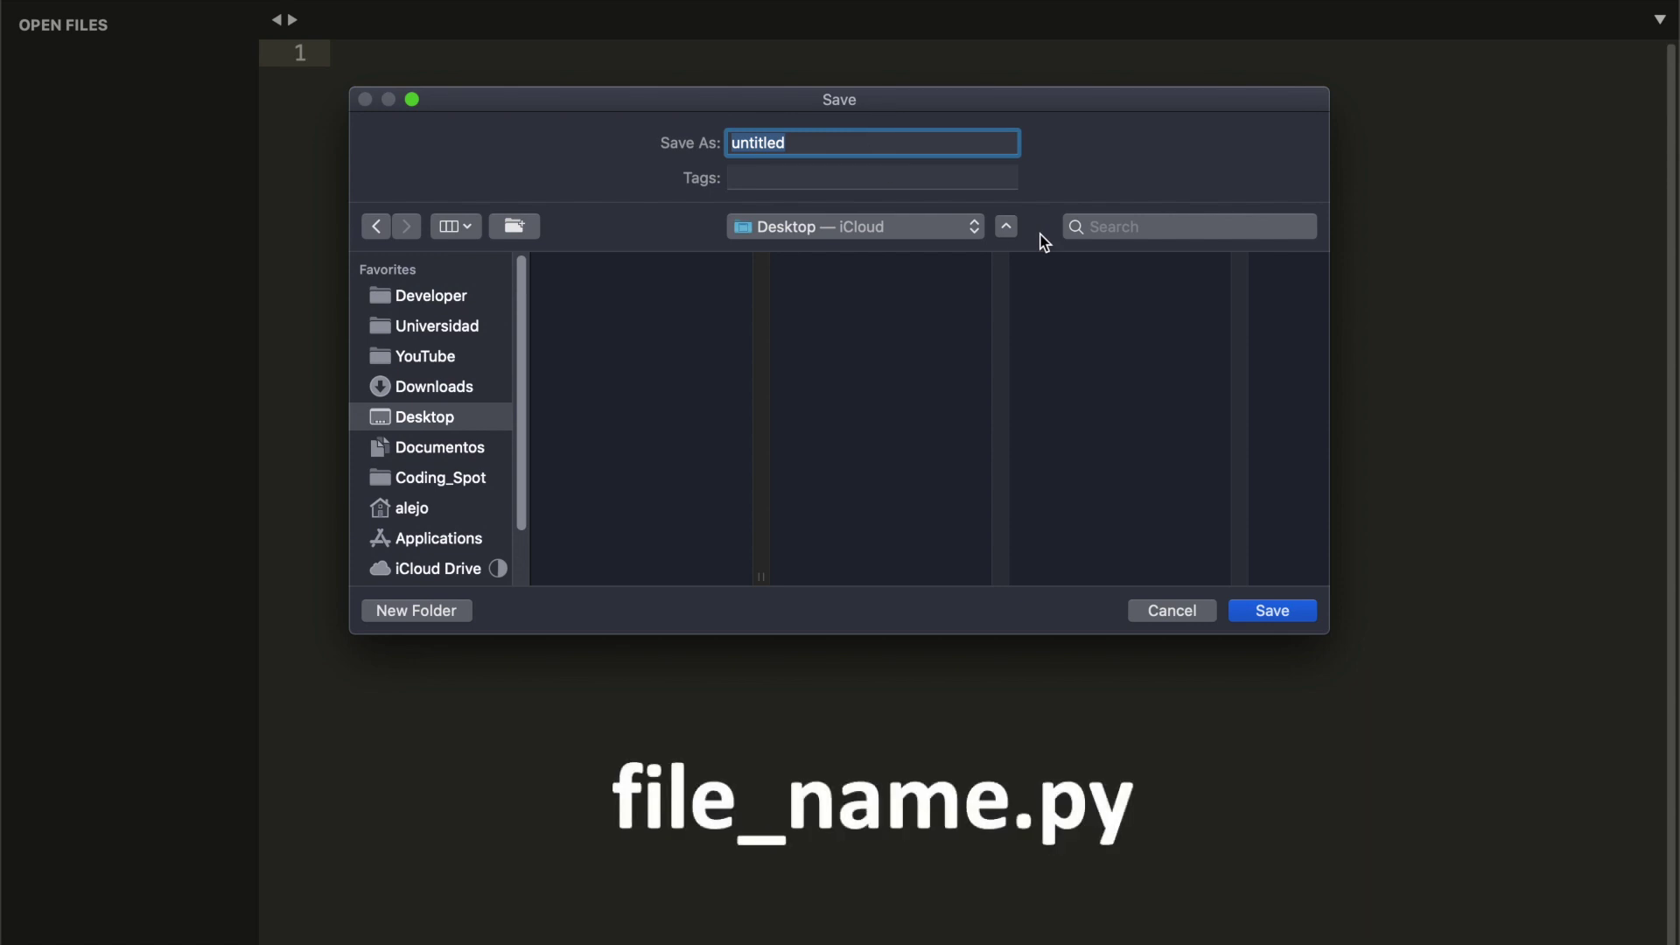
pyautogui.write('test.py')
pyautogui.hotkey('shift', 'Left')
pyautogui.hotkey('shift', 'Left')
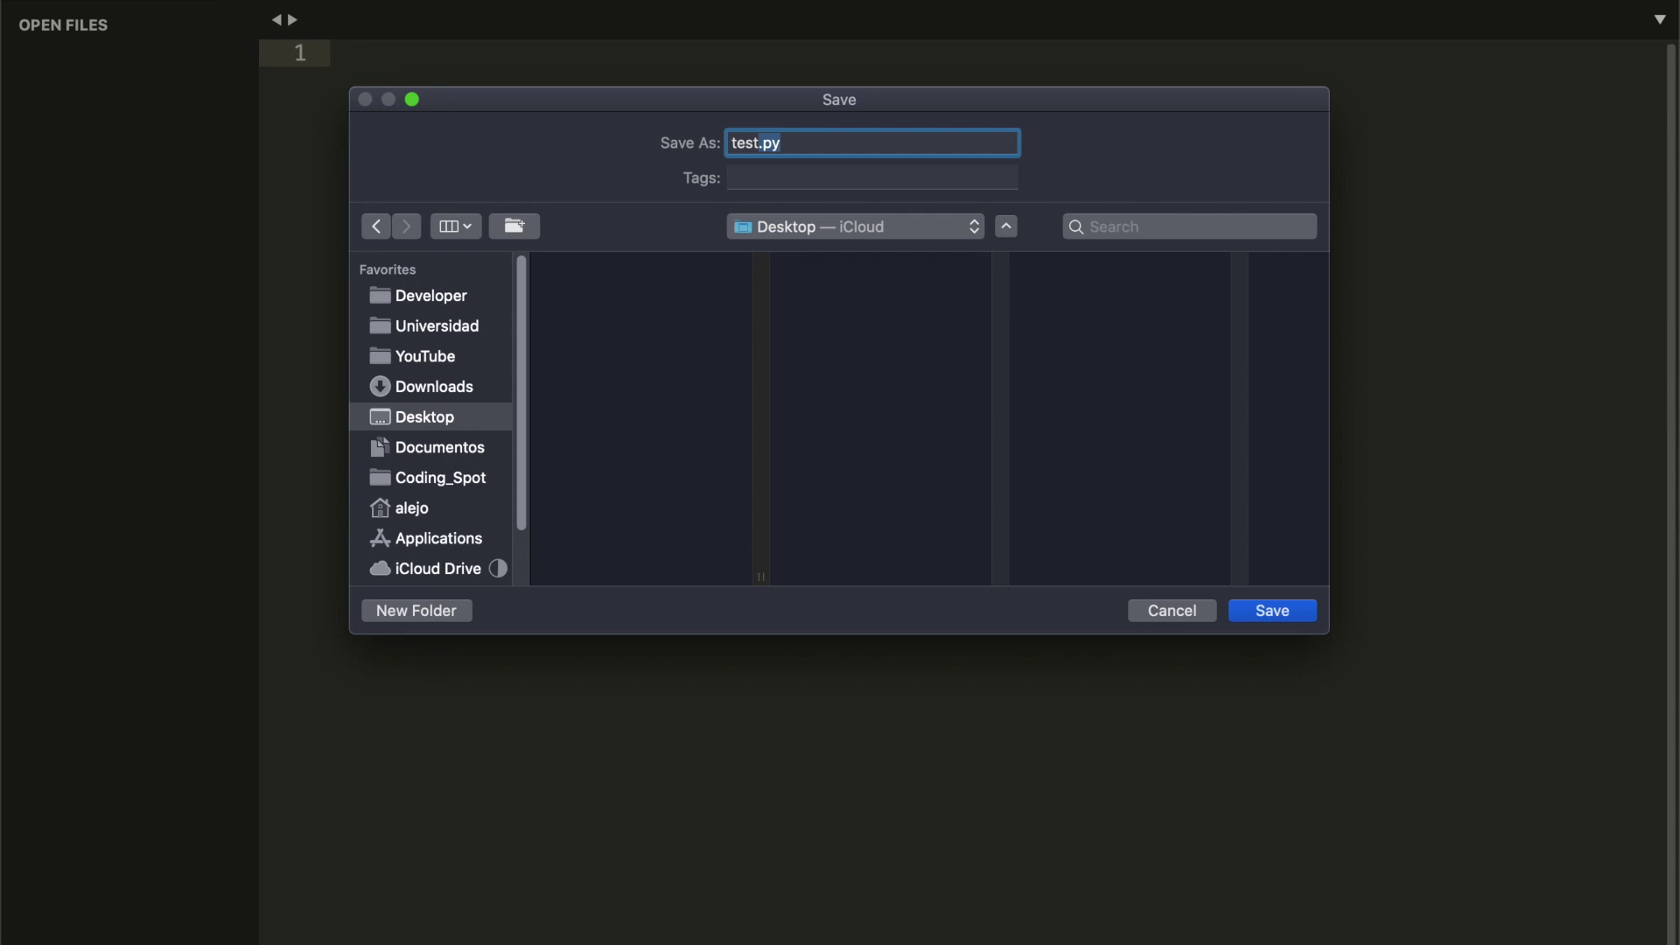
pyautogui.press('Right')
pyautogui.press('Return')
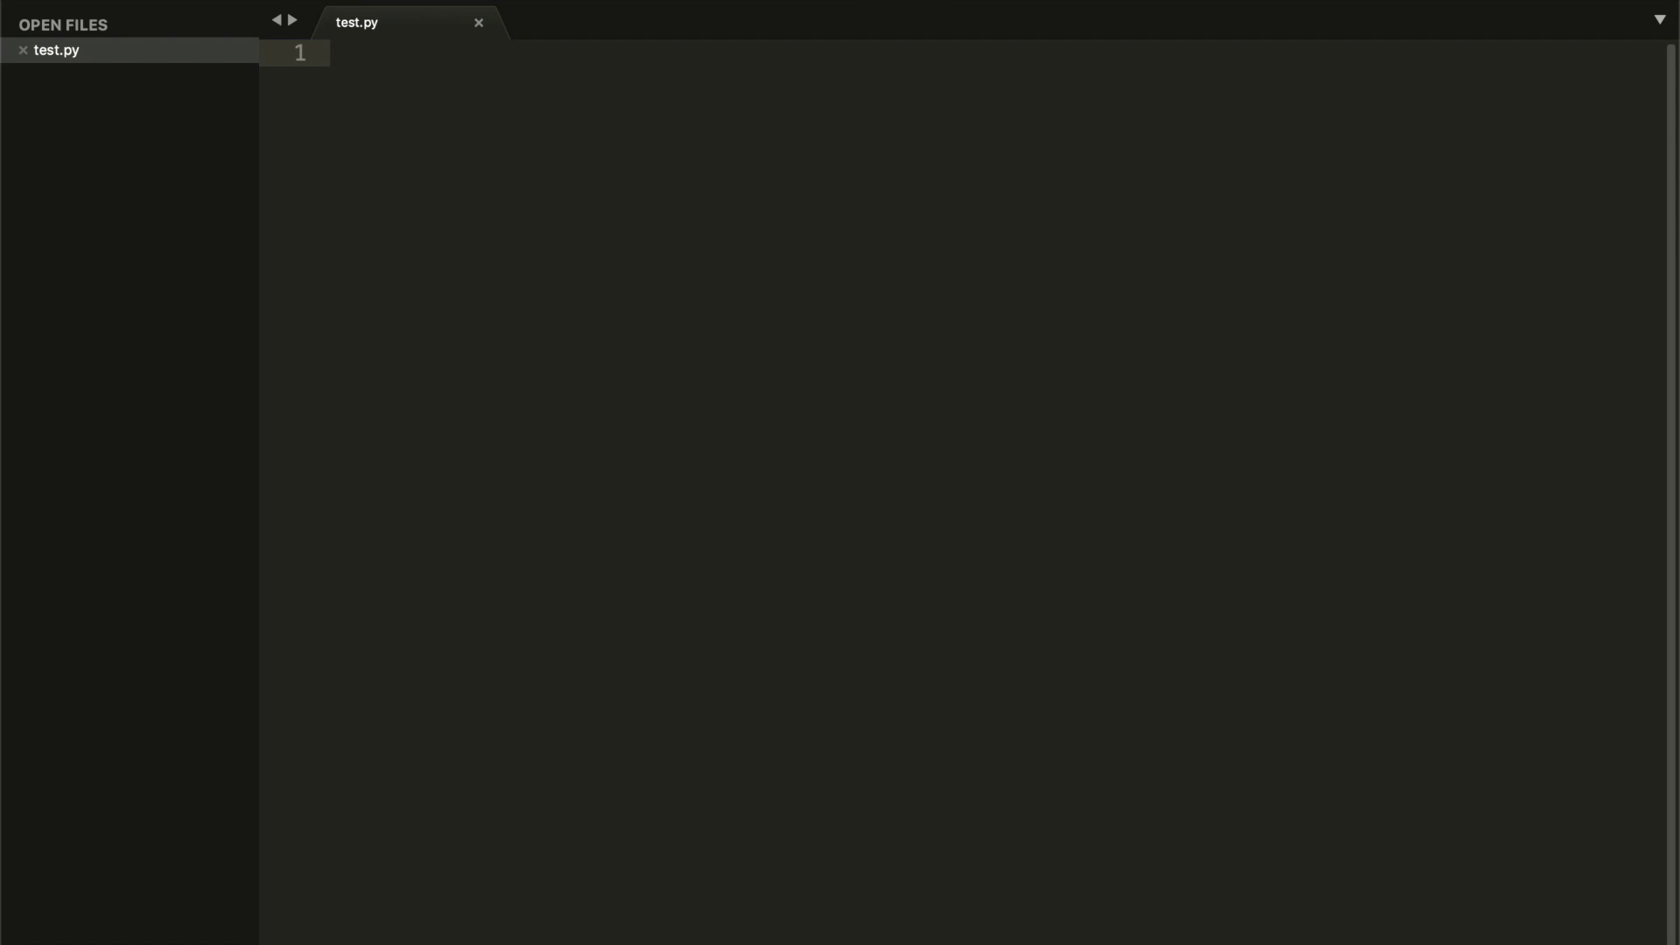
# Paste the 18-line pygame script into test.py.
pyautogui.write("import pygame, sys  pygame.init()  WIDTH, HEIGHT = 500, 500 RED = (255, 0, 0)  wn = pygame.display.set_mode( (WIDTH, HEIGHT) ) wn.fill( RED ) pygame.display.set_caption('HELLO YOUTUBE')  while True:     for event in pygame.event.get():         if event.type == pygame.QUIT:             sys.exit()             pygame.quit()      pygame.display.update()")
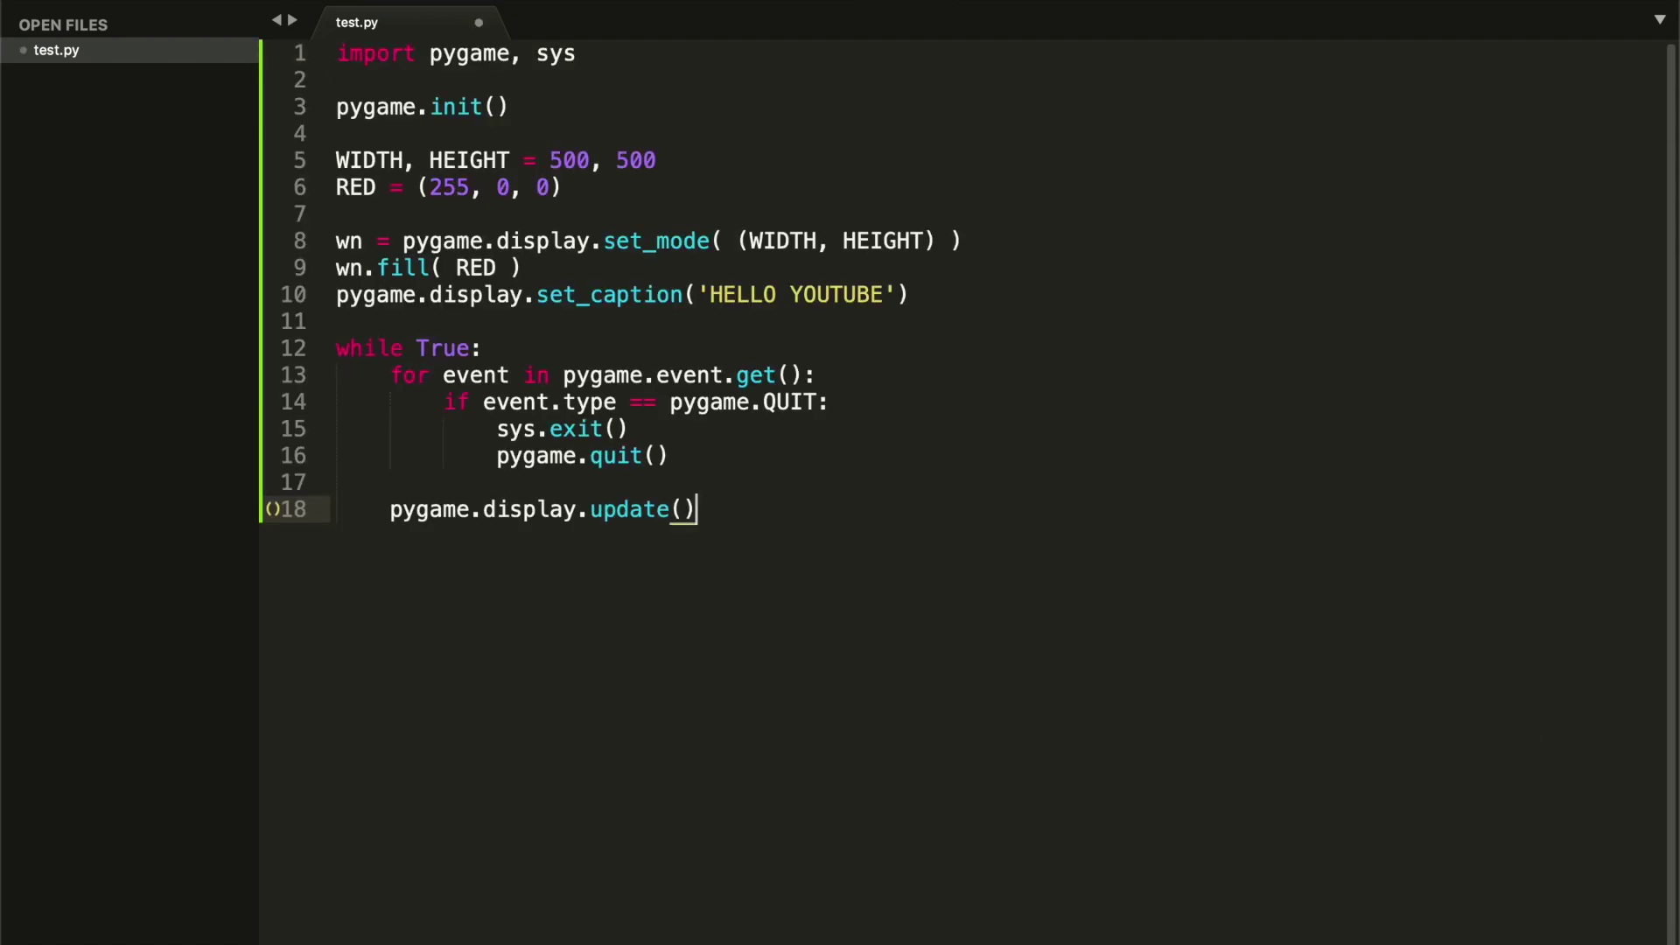
pyautogui.doubleClick(478, 54)
pyautogui.click(768, 515)
# Set the build system to Python and build test.py, opening the red HELLO YOUTUBE window.
pyautogui.click(569, 0)
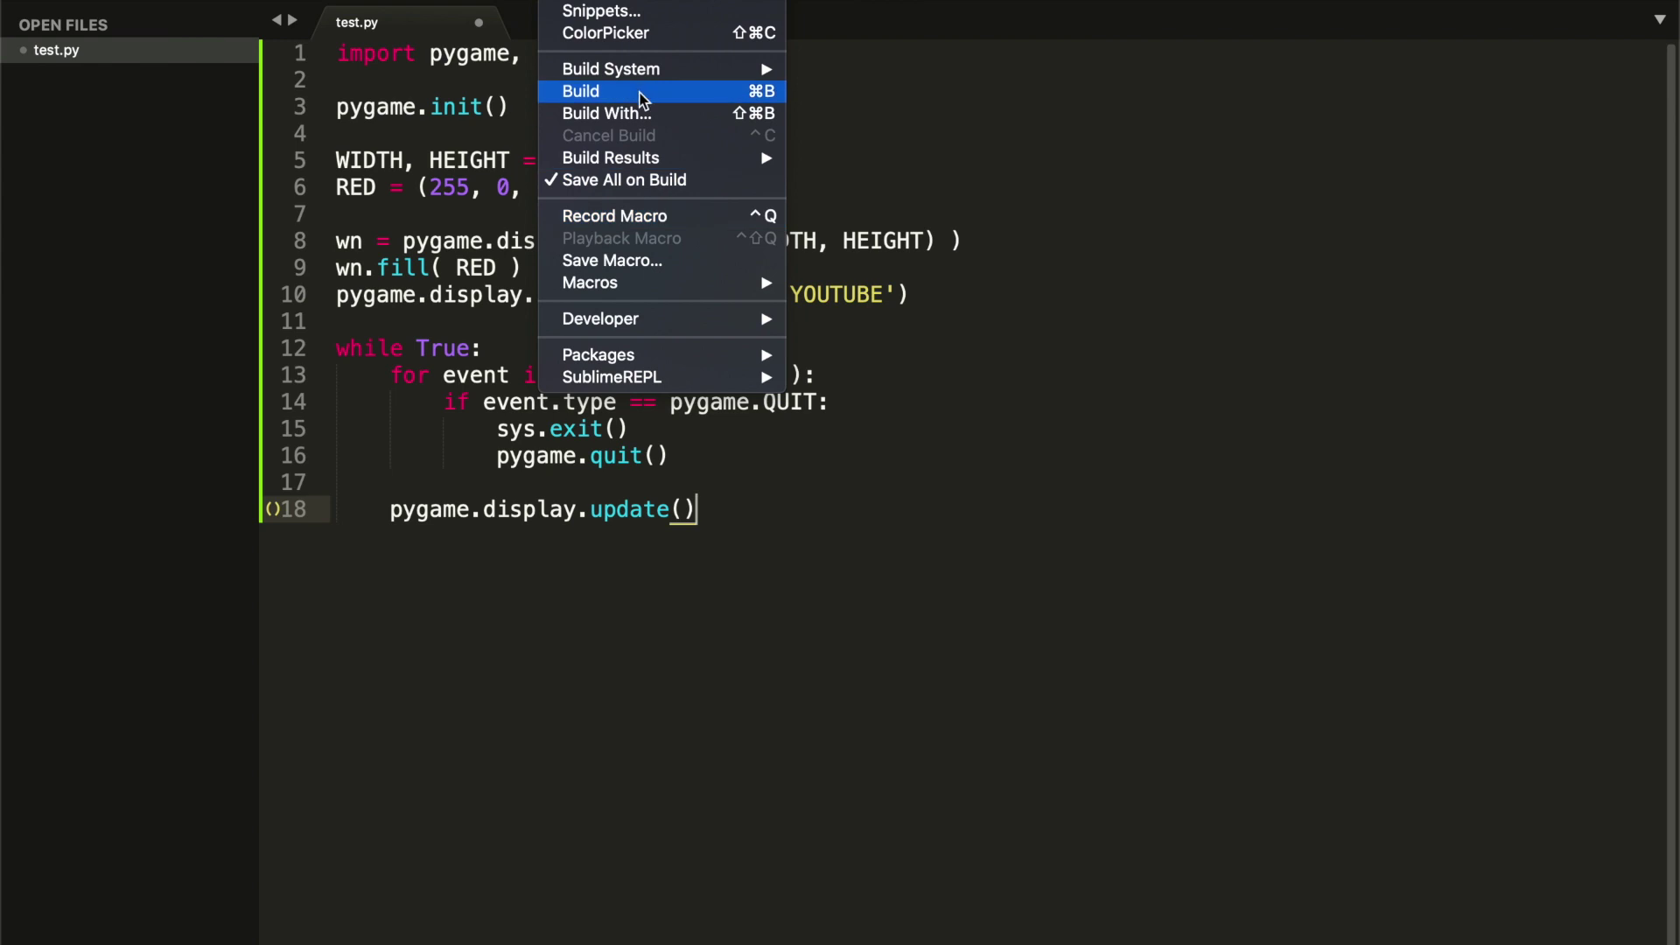
pyautogui.moveTo(630, 75)
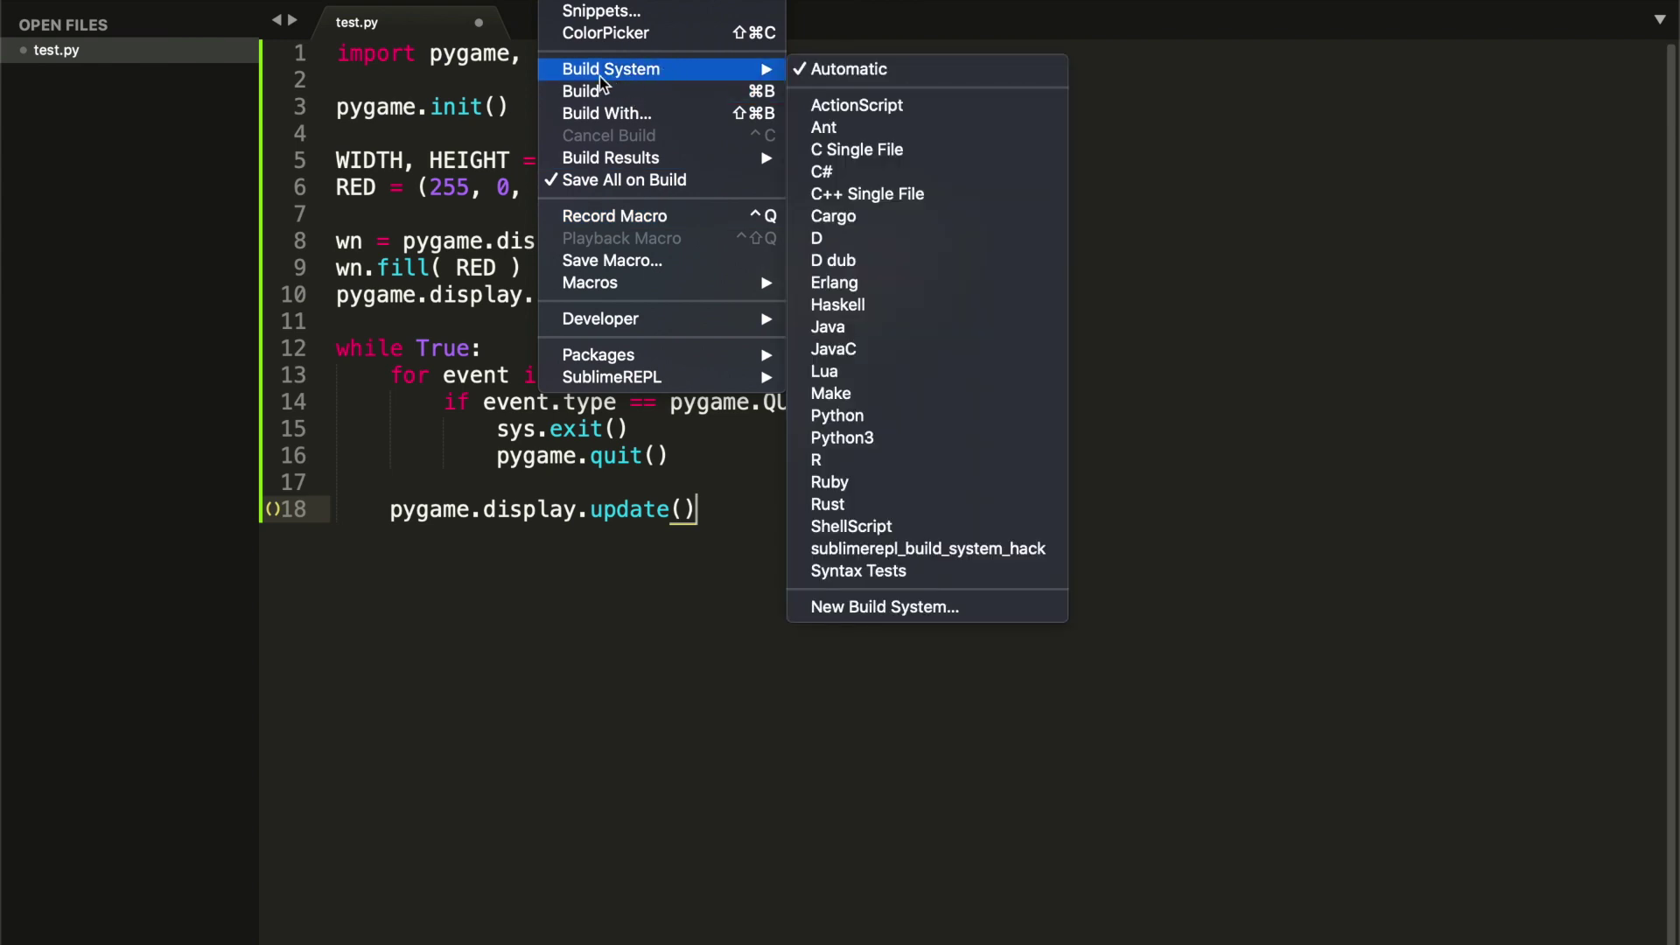
pyautogui.click(905, 414)
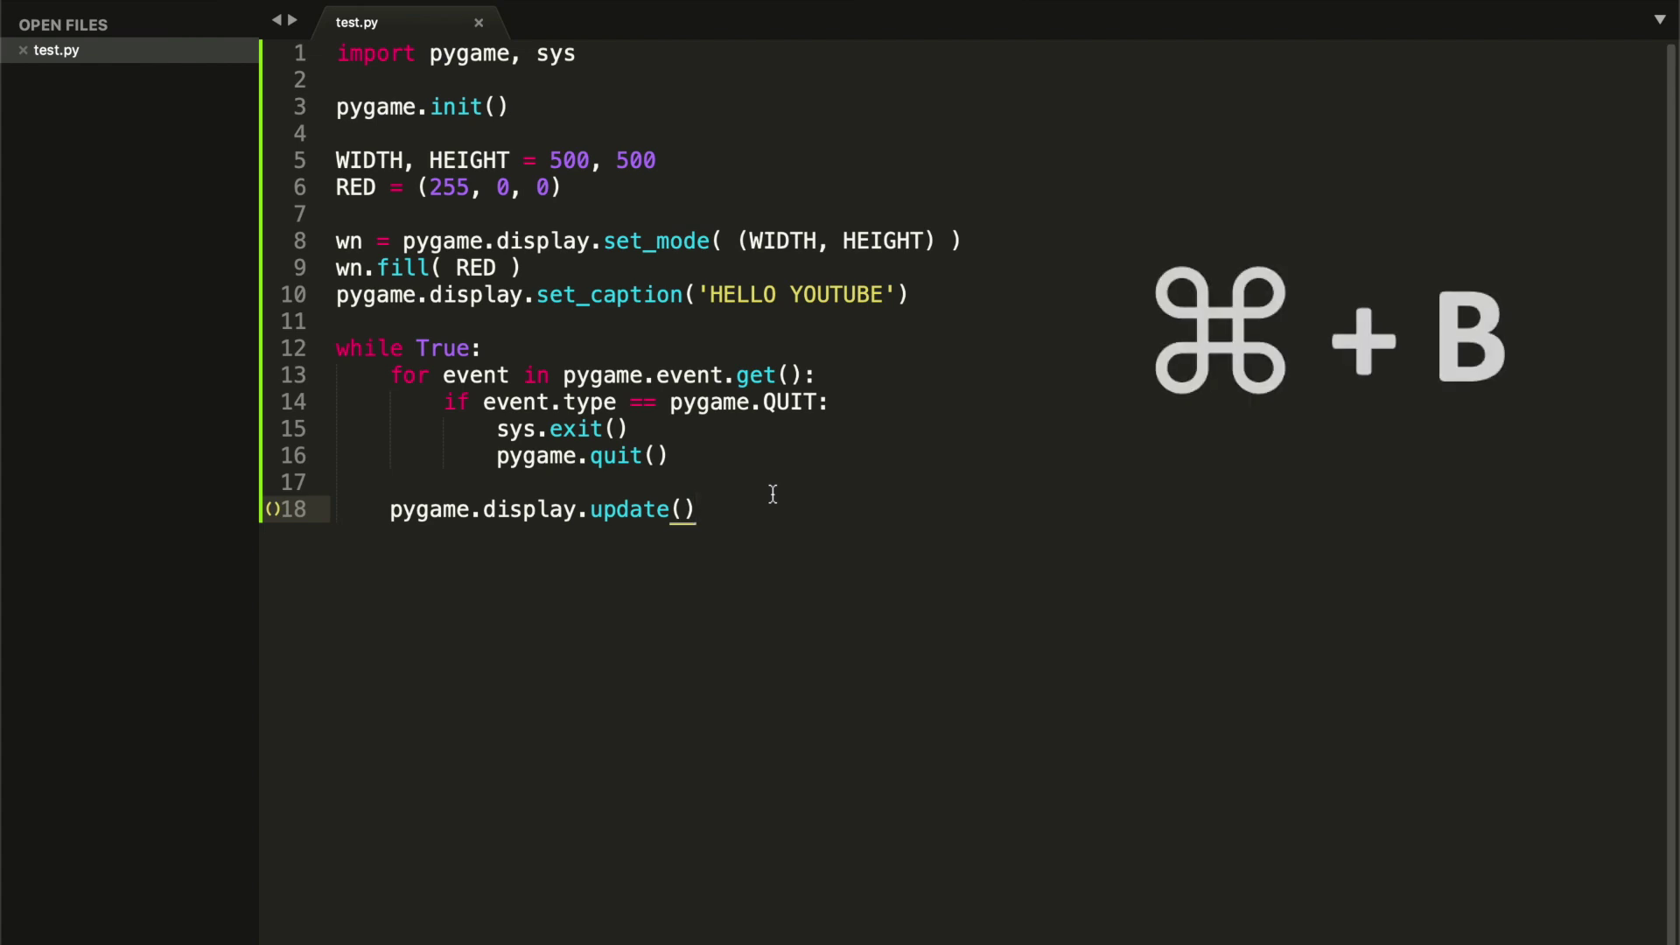
pyautogui.press('super+b')
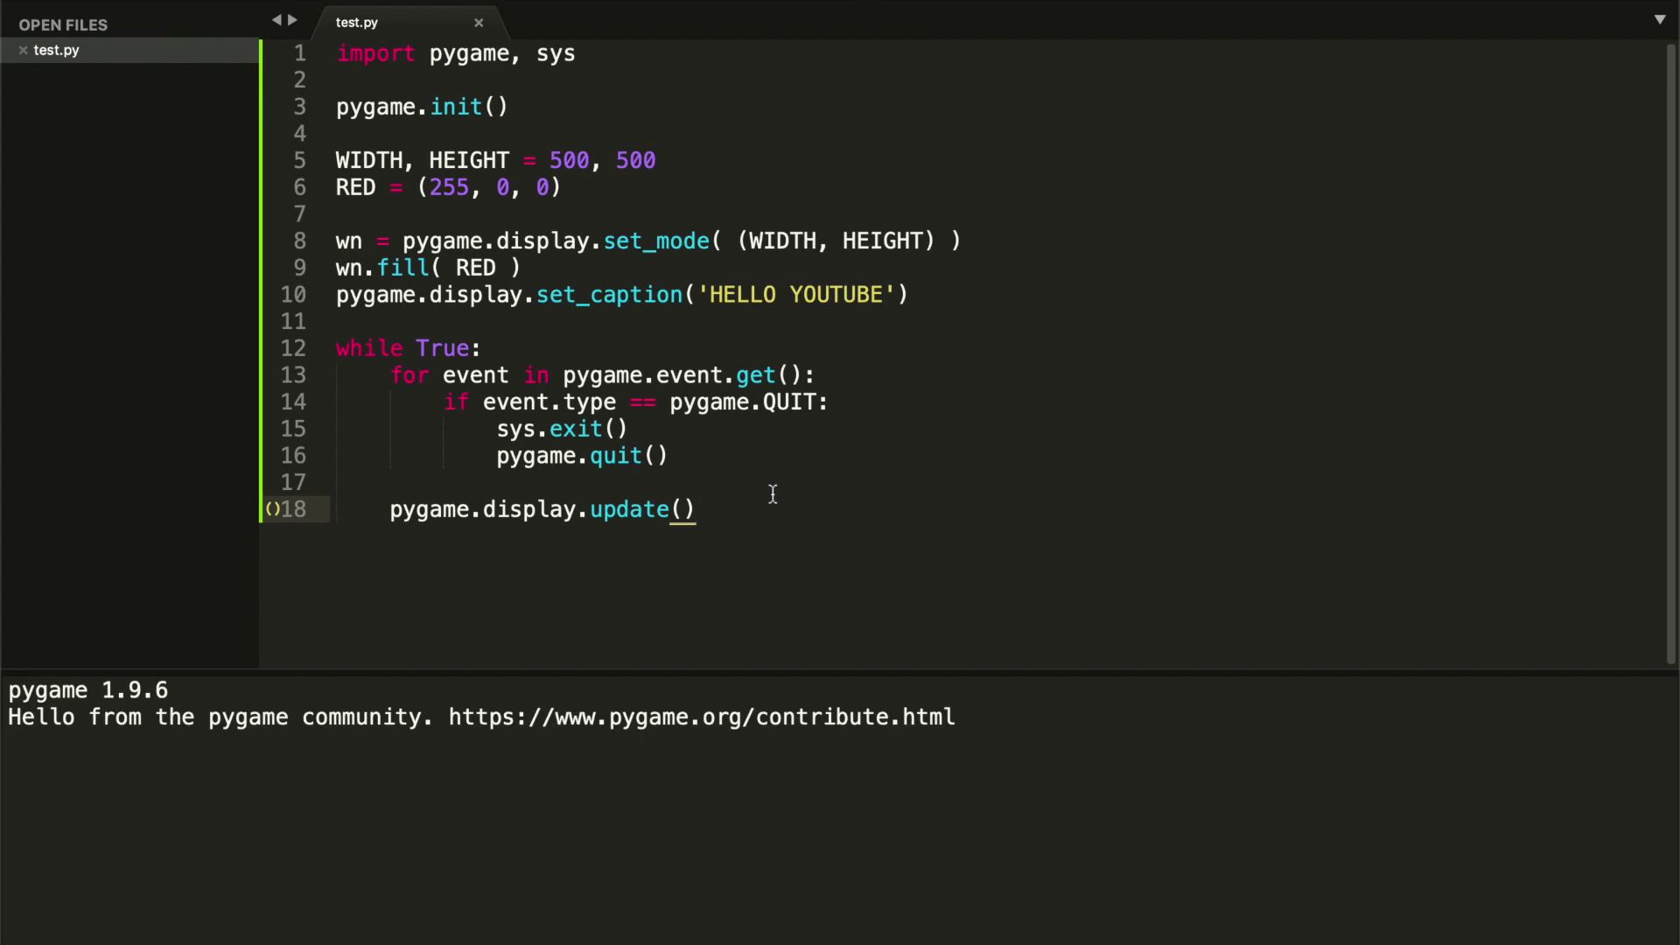
pyautogui.moveTo(961, 80)
pyautogui.mouseDown()
pyautogui.moveTo(817, 207)
pyautogui.moveTo(945, 8)
pyautogui.moveTo(1216, 308)
pyautogui.moveTo(664, 304)
pyautogui.moveTo(1043, 15)
pyautogui.moveTo(1054, 123)
pyautogui.moveTo(983, 64)
pyautogui.moveTo(992, 77)
pyautogui.mouseUp()
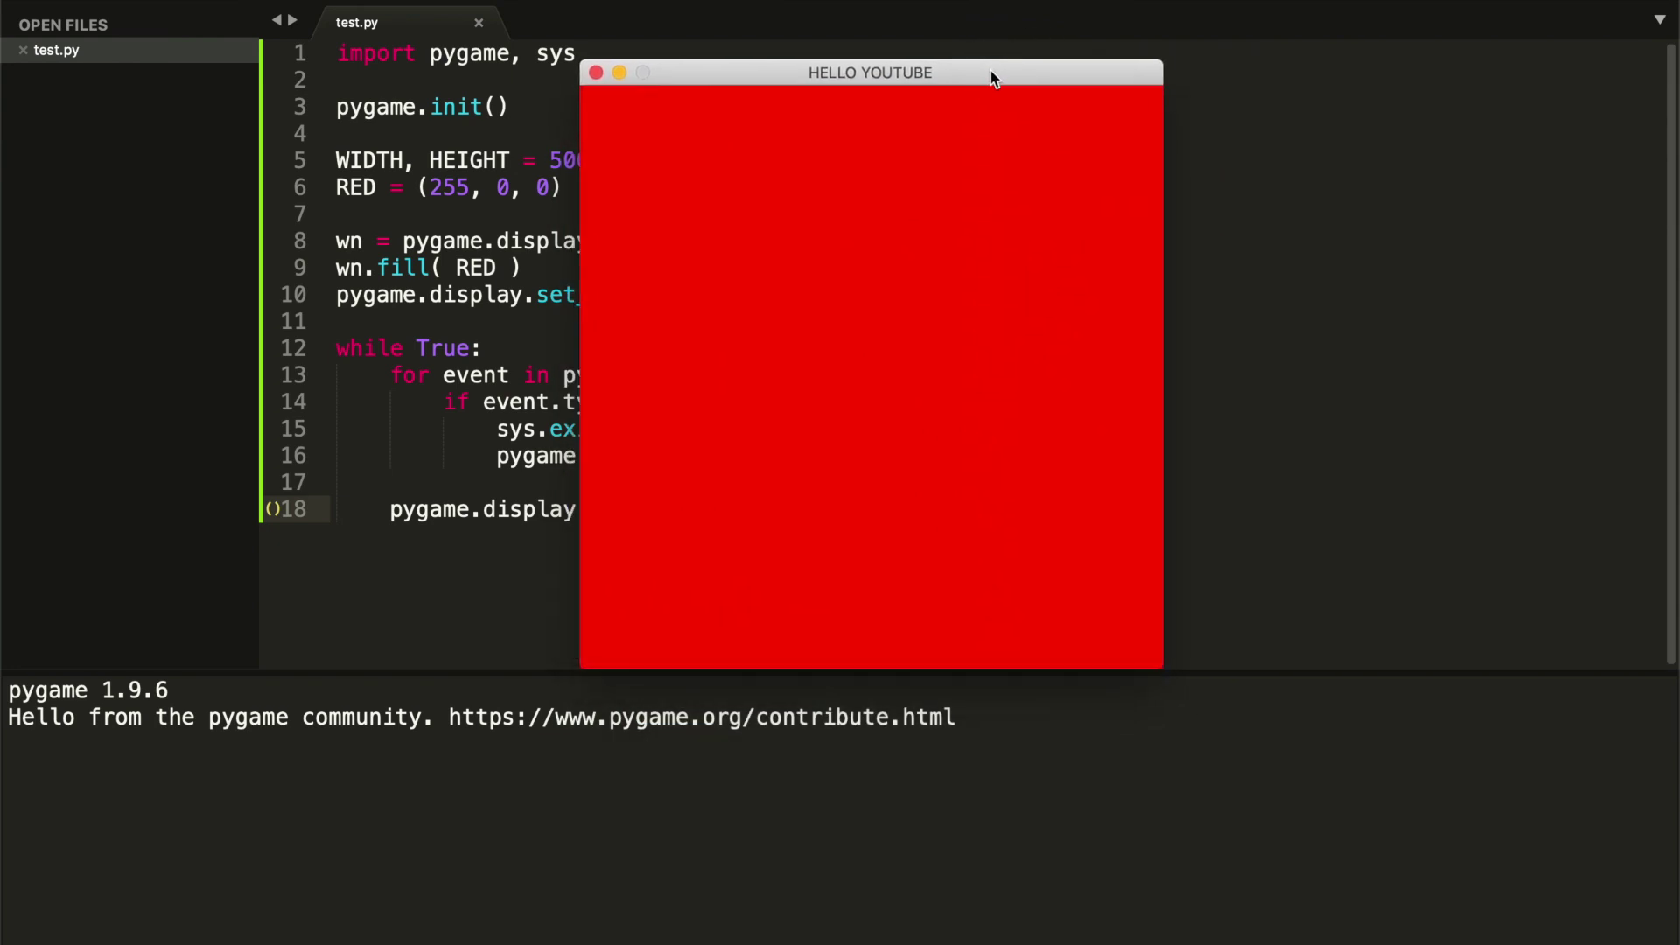